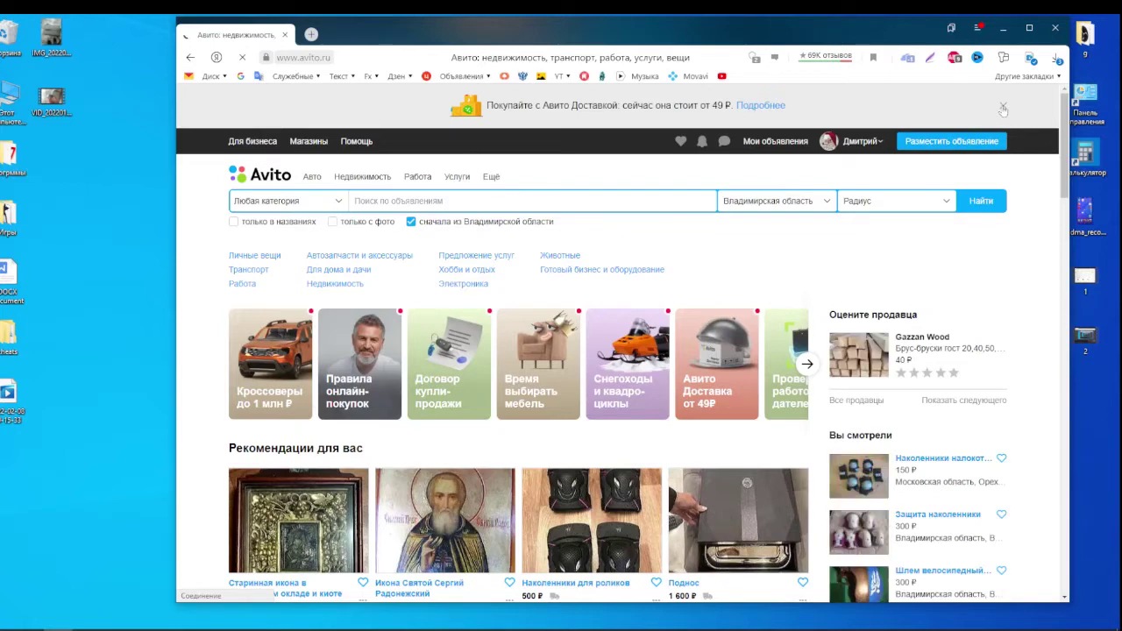
- Dismiss the delivery banner and start a new listing in the category «Для дома и дачи»
{"action": "left_click", "coordinate": [1003, 106]}
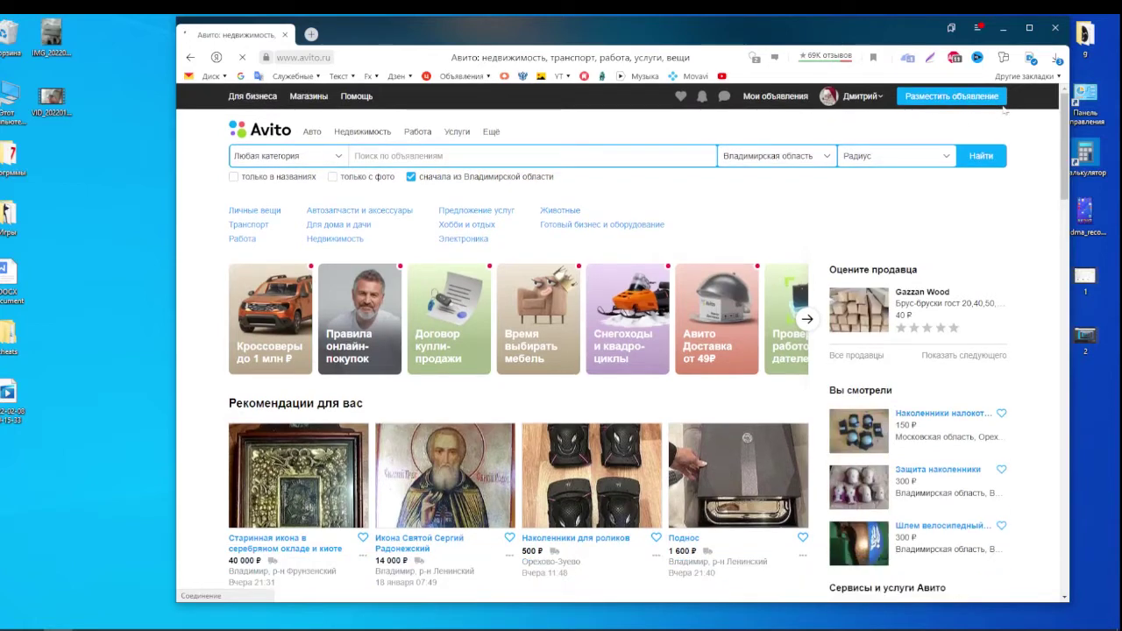
{"action": "left_click", "coordinate": [936, 98]}
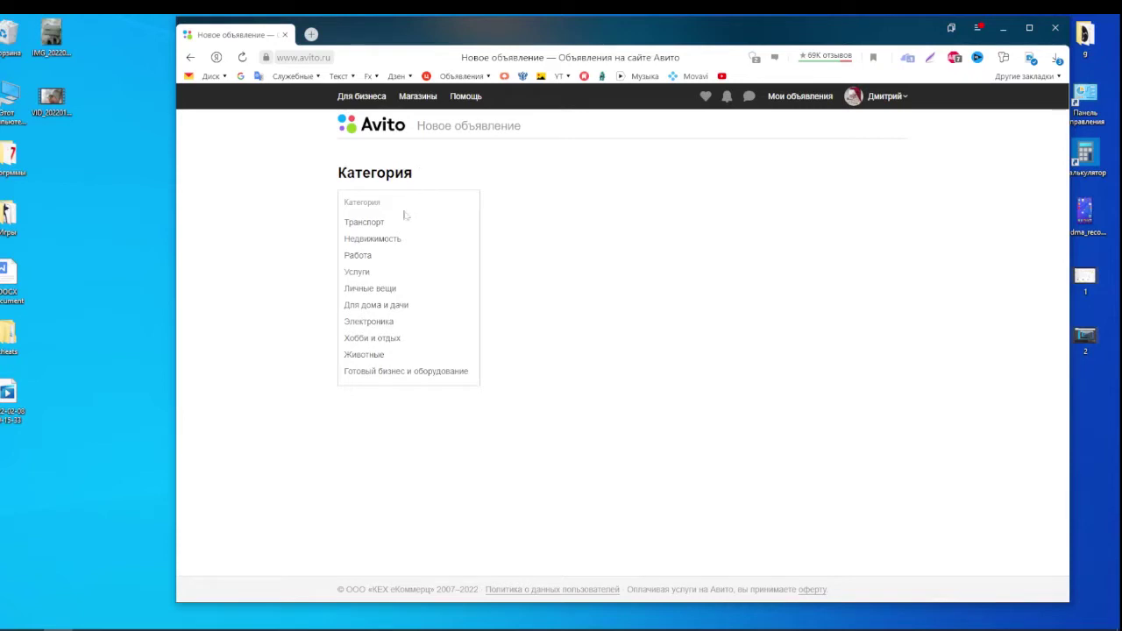
{"action": "left_click", "coordinate": [395, 309]}
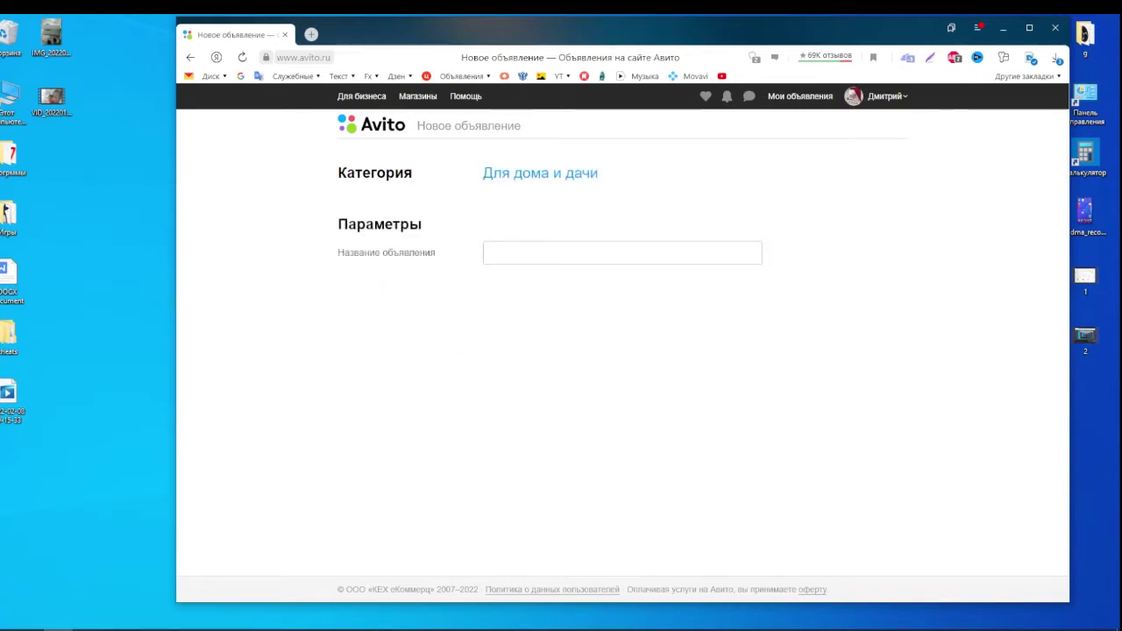
- Enter «Паяльник медный ручной» as the listing title
{"action": "left_click", "coordinate": [623, 252]}
{"action": "type", "text": "Паяльник"}
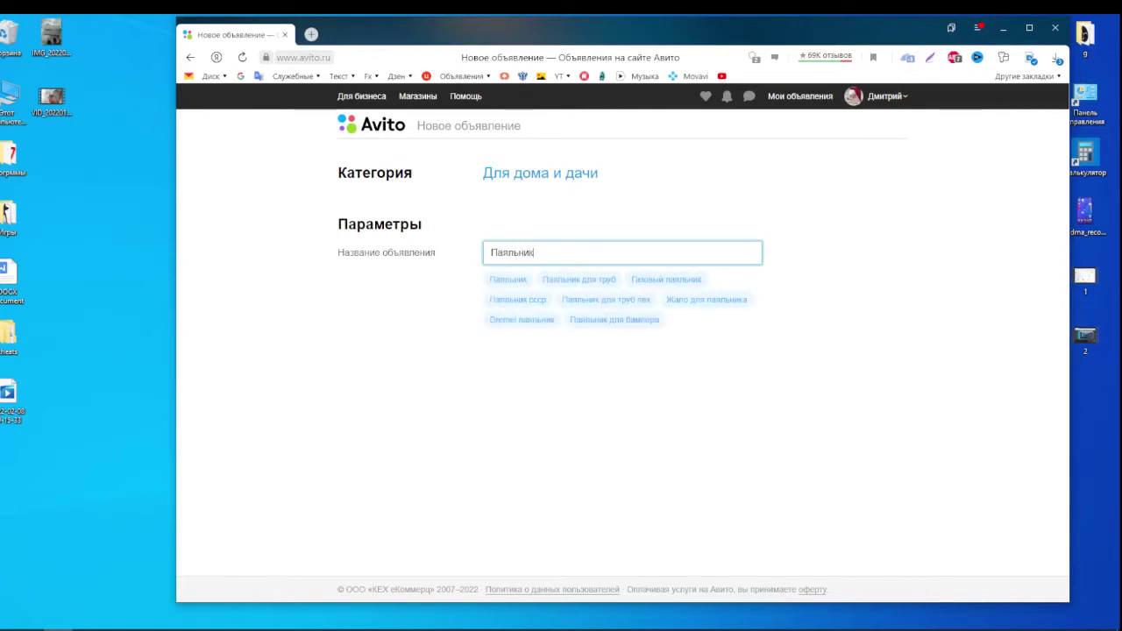
{"action": "type", "text": " медный "}
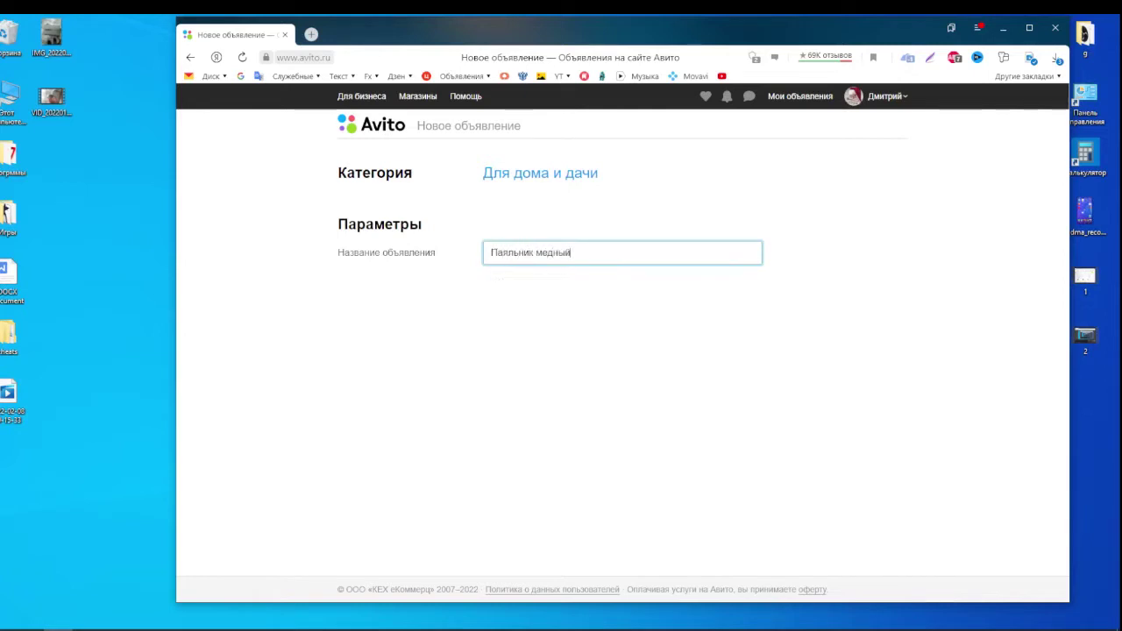
{"action": "type", "text": "ручной"}
- Search Yandex images for the listing title, view the picture of the hammer-shaped soldering iron, and return to the listing form
{"action": "left_click_drag", "start_coordinate": [614, 252], "coordinate": [487, 258]}
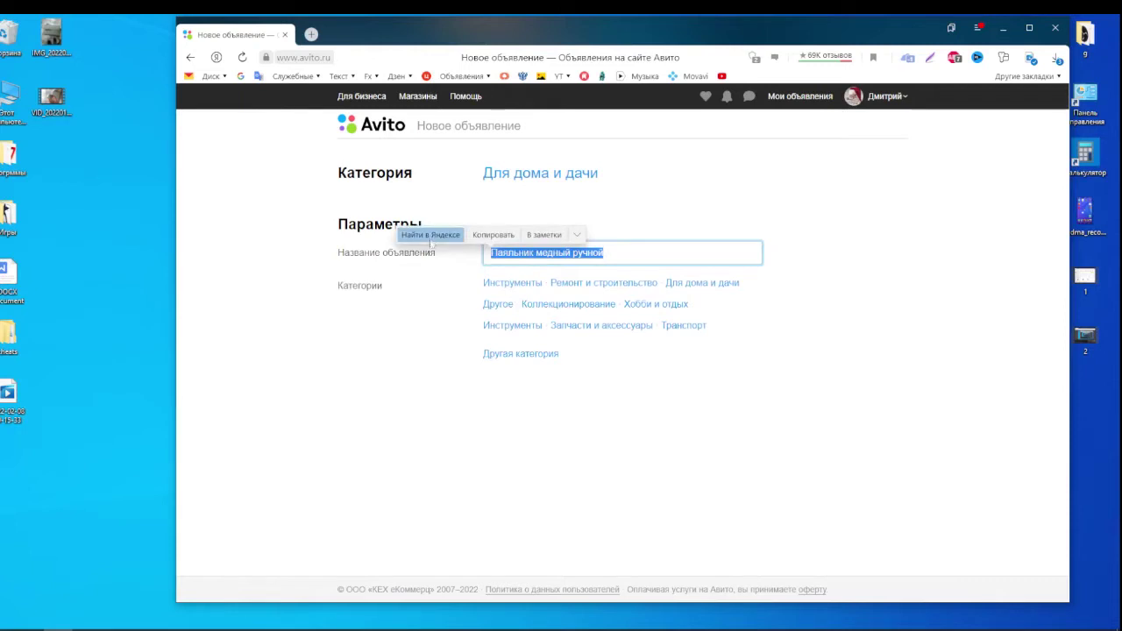
{"action": "left_click", "coordinate": [430, 239]}
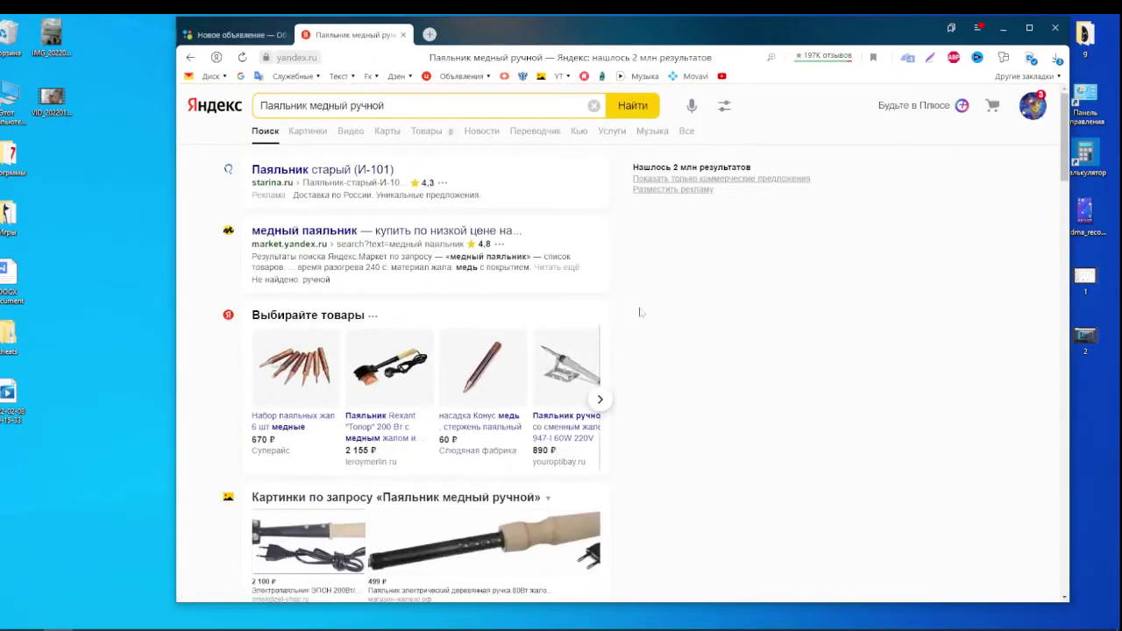
{"action": "left_click", "coordinate": [302, 131]}
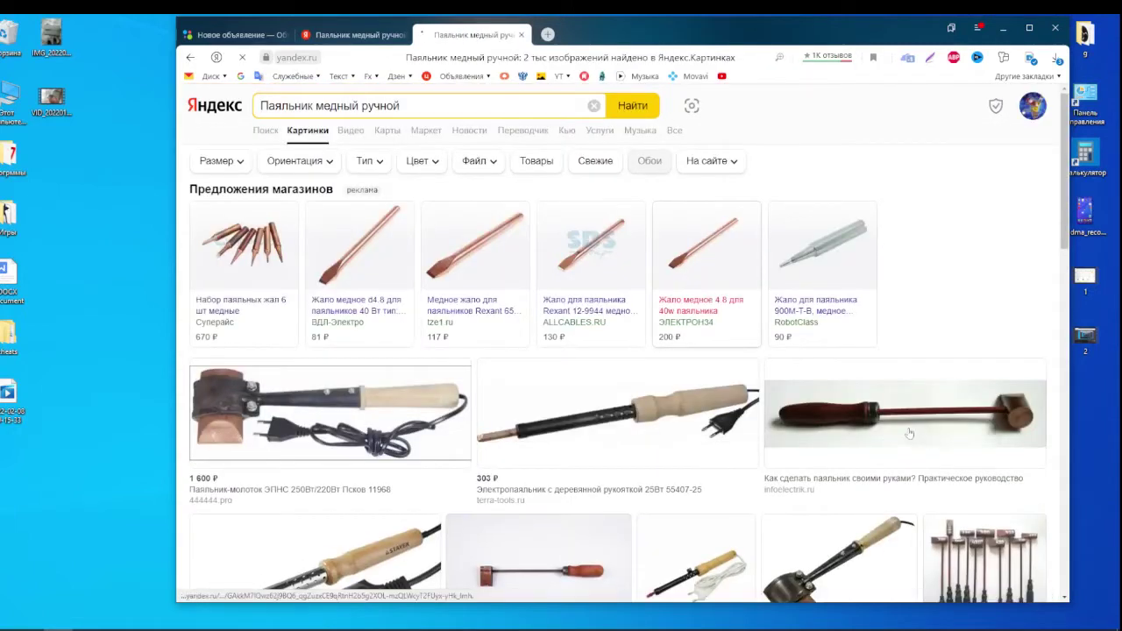
{"action": "left_click", "coordinate": [909, 433]}
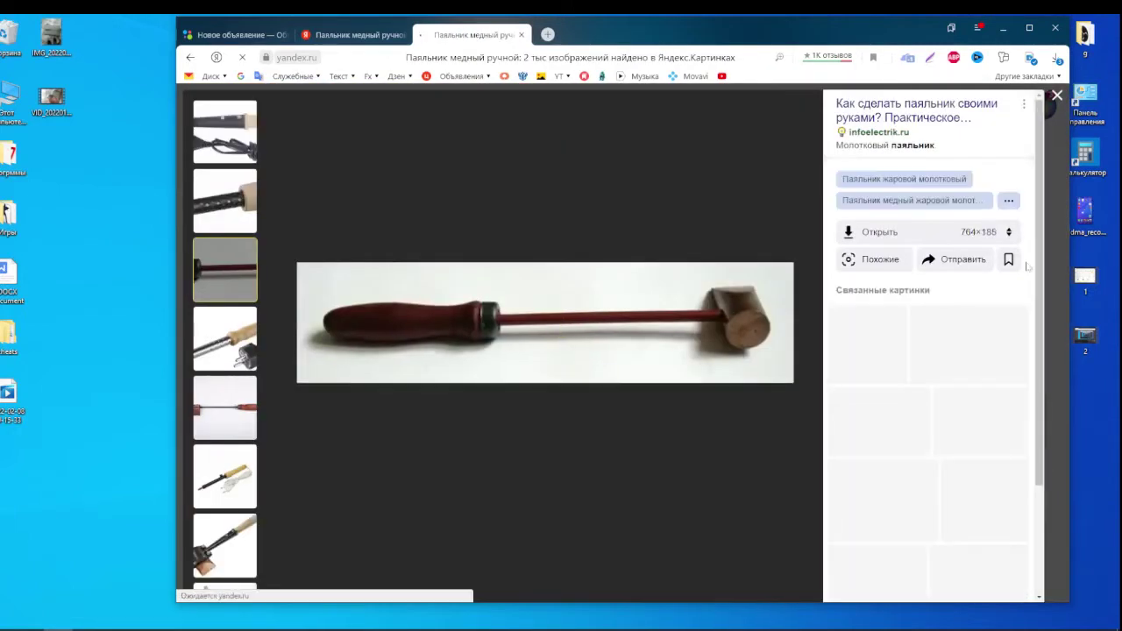
{"action": "left_click", "coordinate": [1058, 95]}
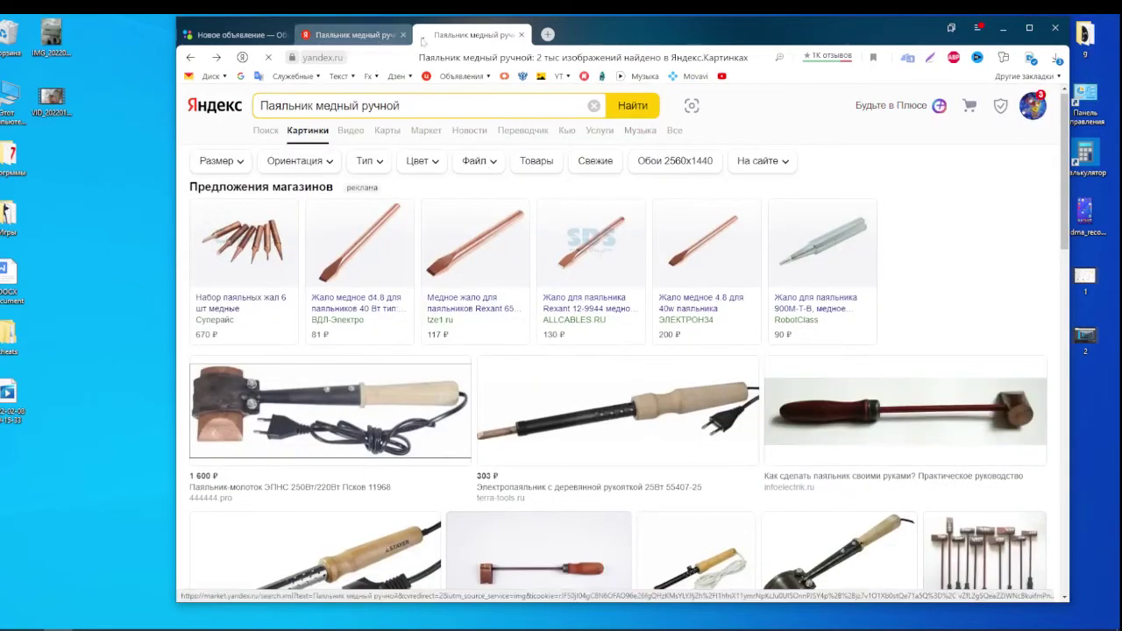
{"action": "key", "text": "ctrl+w"}
{"action": "key", "text": "ctrl+w"}
- Append «молотковый» to the listing title and choose the suggested category «Инструменты · Ремонт и строительство · Для дома и дачи»
{"action": "type", "text": "молотковый"}
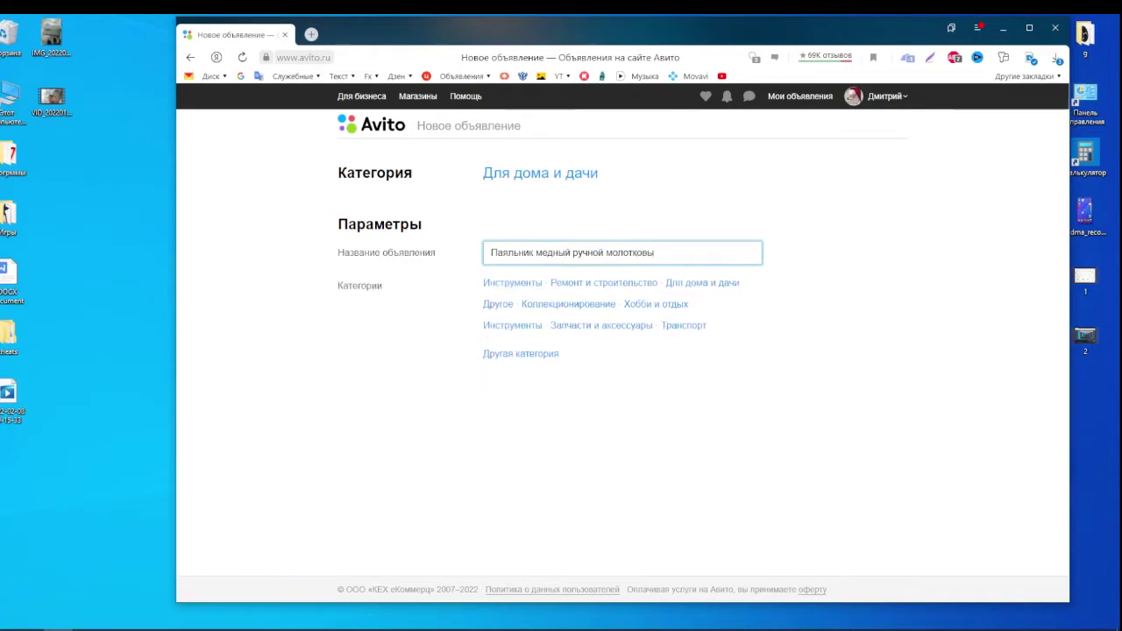
{"action": "left_click", "coordinate": [628, 291]}
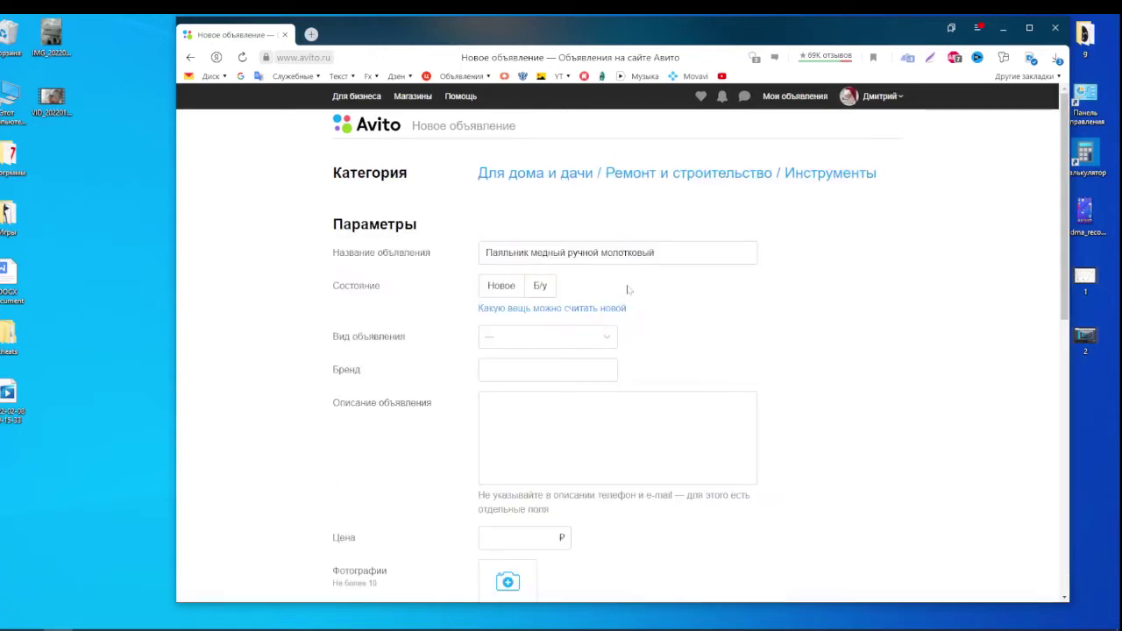
- Set the item's condition to «Б/у» and the listing type to «Продаю своё»
{"action": "left_click", "coordinate": [542, 294]}
{"action": "left_click", "coordinate": [605, 341]}
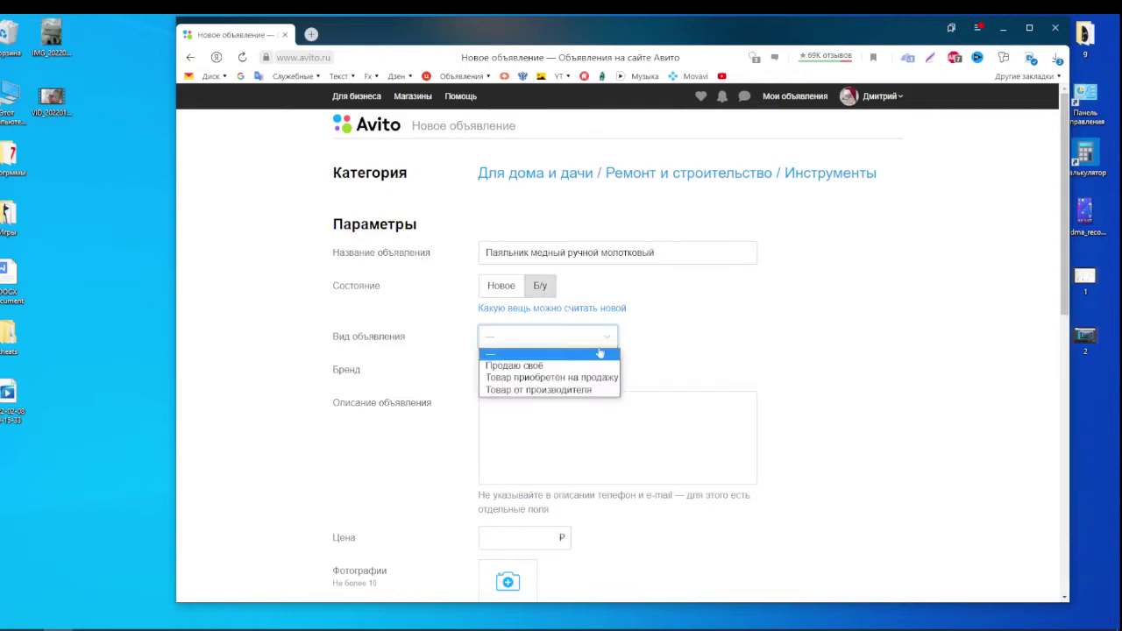
{"action": "left_click", "coordinate": [562, 367]}
- Begin the listing description with «Нужная вещь для мастеров в гараже и на даче, в любом другом месте, где»
{"action": "scroll", "coordinate": [714, 346], "scroll_direction": "down", "scroll_amount": 2}
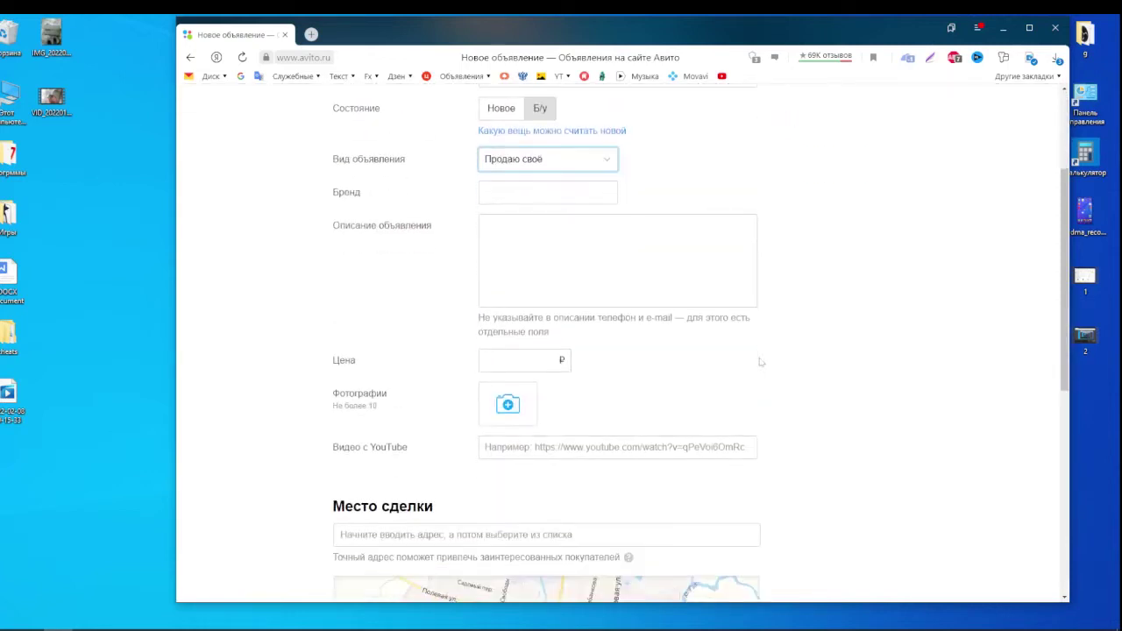
{"action": "scroll", "coordinate": [727, 373], "scroll_direction": "up", "scroll_amount": 2}
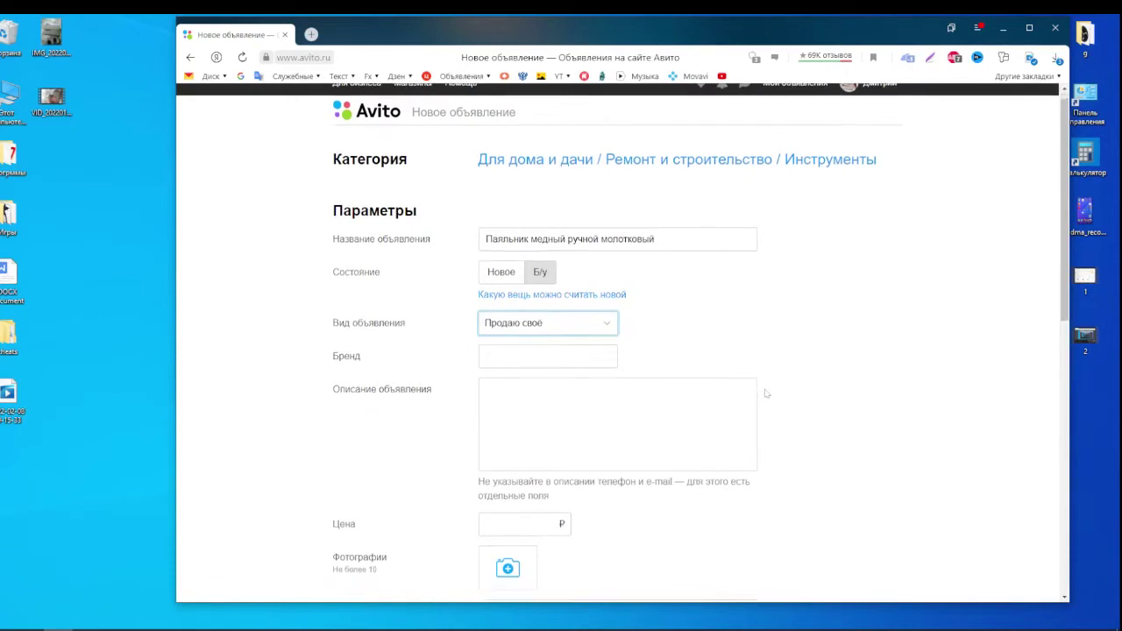
{"action": "scroll", "coordinate": [764, 394], "scroll_direction": "down", "scroll_amount": 2}
{"action": "key", "text": "Tab"}
{"action": "key", "text": "Tab"}
{"action": "type", "text": "Нужная"}
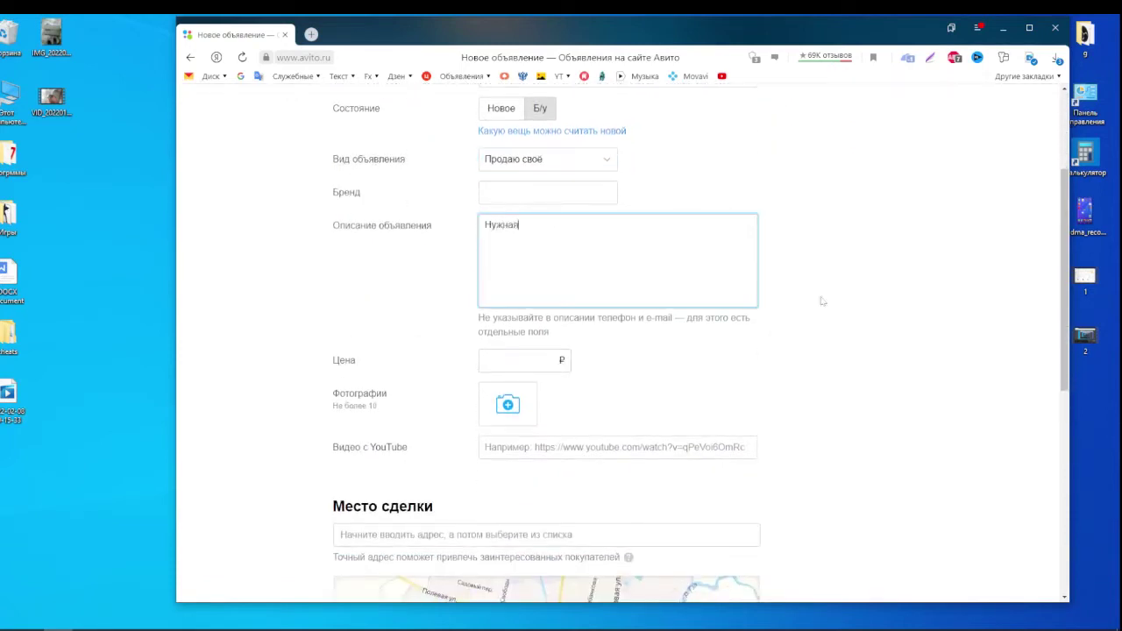
{"action": "type", "text": " вещь для мастеров в гараже и на даче, в любом другом месте, где"}
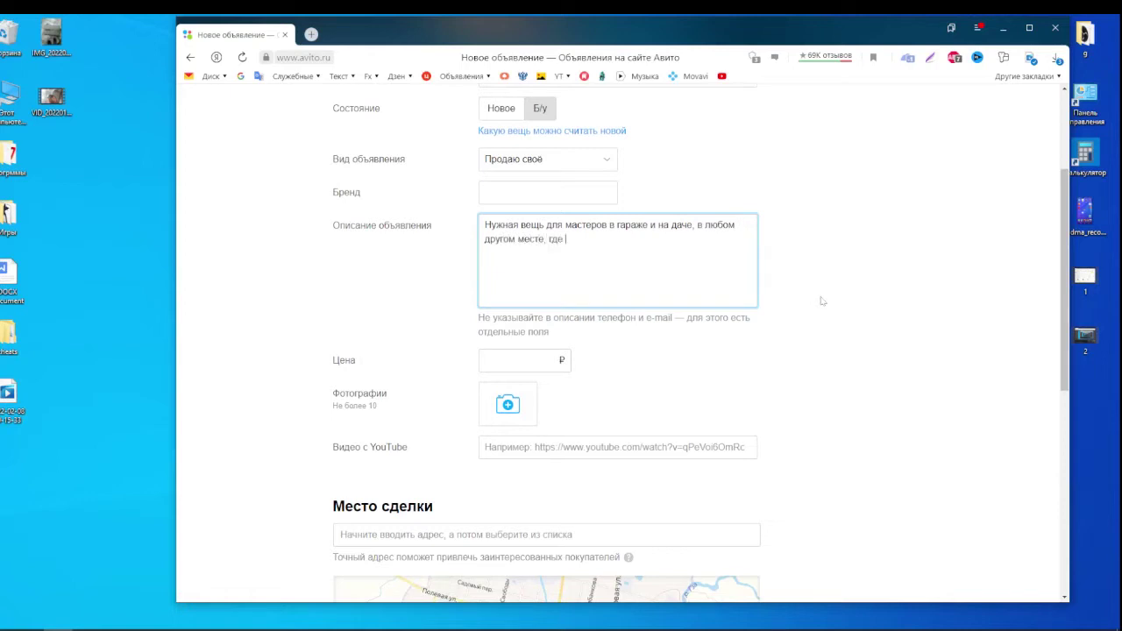
- Continue the description with «нет электричества. Нагревается на костре, на углях, а газу или паяльной лампой.»
{"action": "type", "text": " нет электричества. Нагревается на"}
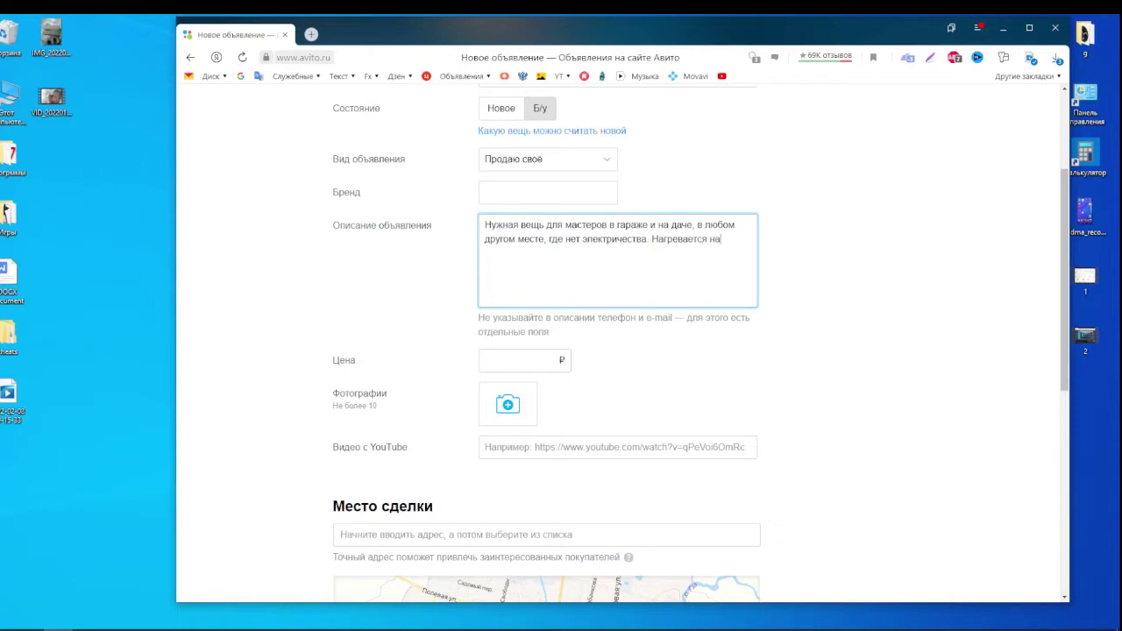
{"action": "type", "text": " костре, на га"}
{"action": "left_click", "coordinate": [519, 253]}
{"action": "type", "text": "в"}
{"action": "key", "text": "BackSpace"}
{"action": "type", "text": "в угл"}
{"action": "key", "text": "BackSpace"}
{"action": "key", "text": "BackSpace"}
{"action": "key", "text": "BackSpace"}
{"action": "key", "text": "BackSpace"}
{"action": "key", "text": "BackSpace"}
{"action": "type", "text": "на углях,"}
{"action": "key", "text": "Delete"}
{"action": "type", "text": "или"}
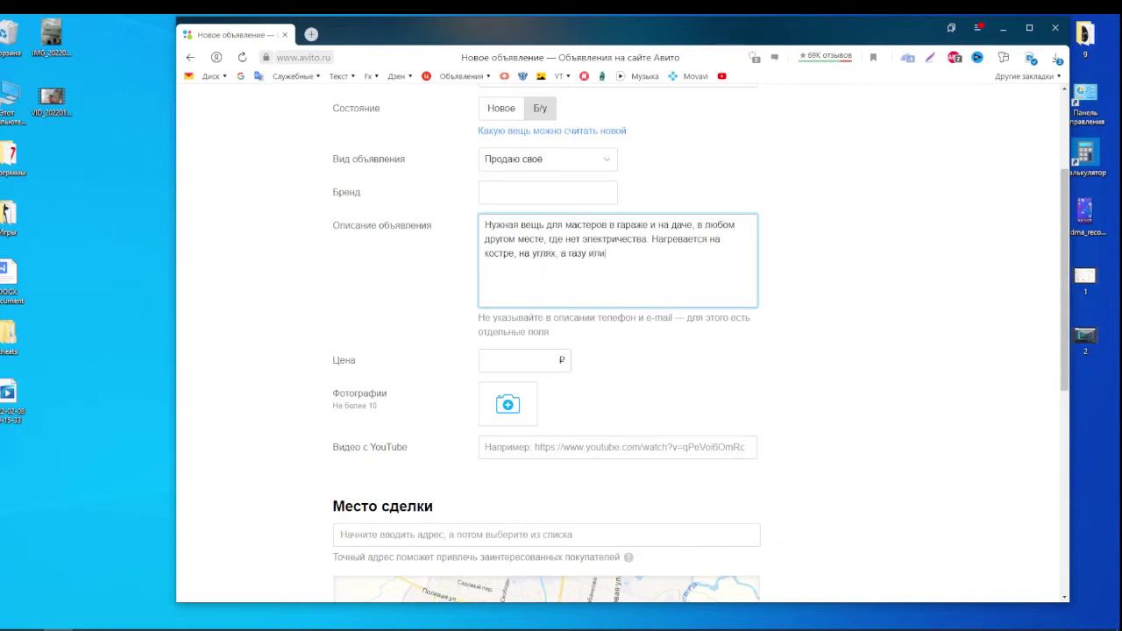
{"action": "type", "text": " паяльной лампой."}
- Add a new description paragraph: «В свободной продаже сейчас такие найти трудно, только если в специализированных магазинах.»
{"action": "key", "text": "Return"}
{"action": "key", "text": "Return"}
{"action": "type", "text": "В продаже"}
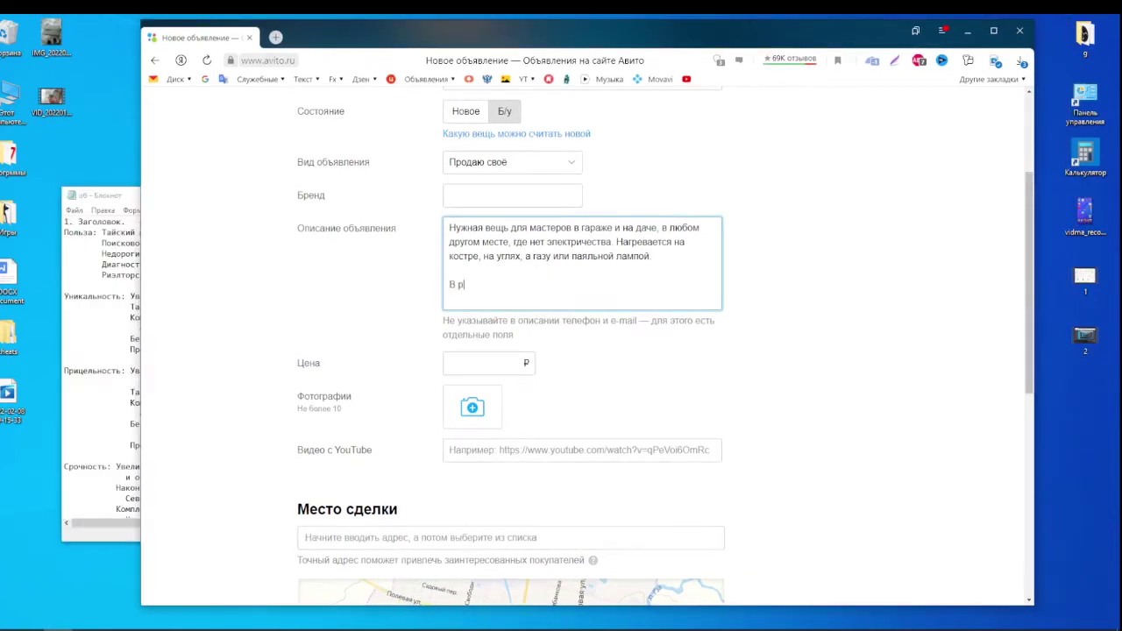
{"action": "type", "text": " сейчас вря"}
{"action": "type", "text": "д"}
{"action": "left_click", "coordinate": [458, 285]}
{"action": "type", "text": "свободной"}
{"action": "key", "text": "BackSpace"}
{"action": "key", "text": "BackSpace"}
{"action": "key", "text": "BackSpace"}
{"action": "key", "text": "BackSpace"}
{"action": "type", "text": "такие найти трудно, только если в специализированных магазинах."}
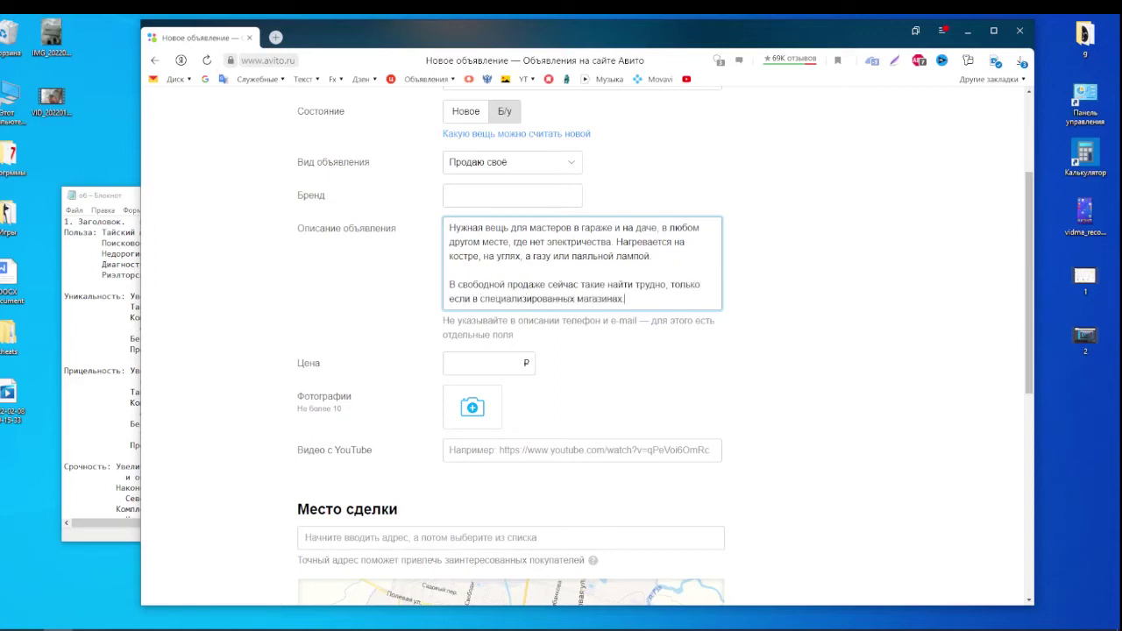
- Delete the words «для мастеров» from the first sentence of the description
{"action": "key", "text": "BackSpace"}
{"action": "key", "text": "BackSpace"}
{"action": "key", "text": "BackSpace"}
{"action": "key", "text": "BackSpace"}
{"action": "key", "text": "BackSpace"}
{"action": "key", "text": "BackSpace"}
{"action": "key", "text": "BackSpace"}
{"action": "key", "text": "BackSpace"}
{"action": "key", "text": "BackSpace"}
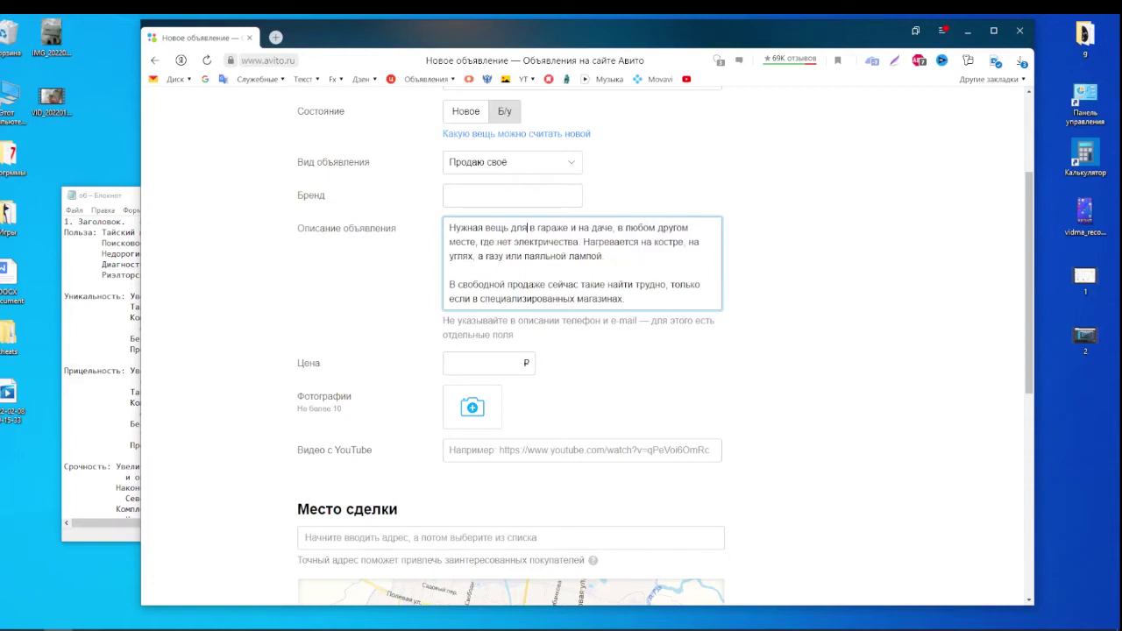
{"action": "key", "text": "BackSpace"}
{"action": "key", "text": "BackSpace"}
{"action": "key", "text": "BackSpace"}
{"action": "key", "text": "BackSpace"}
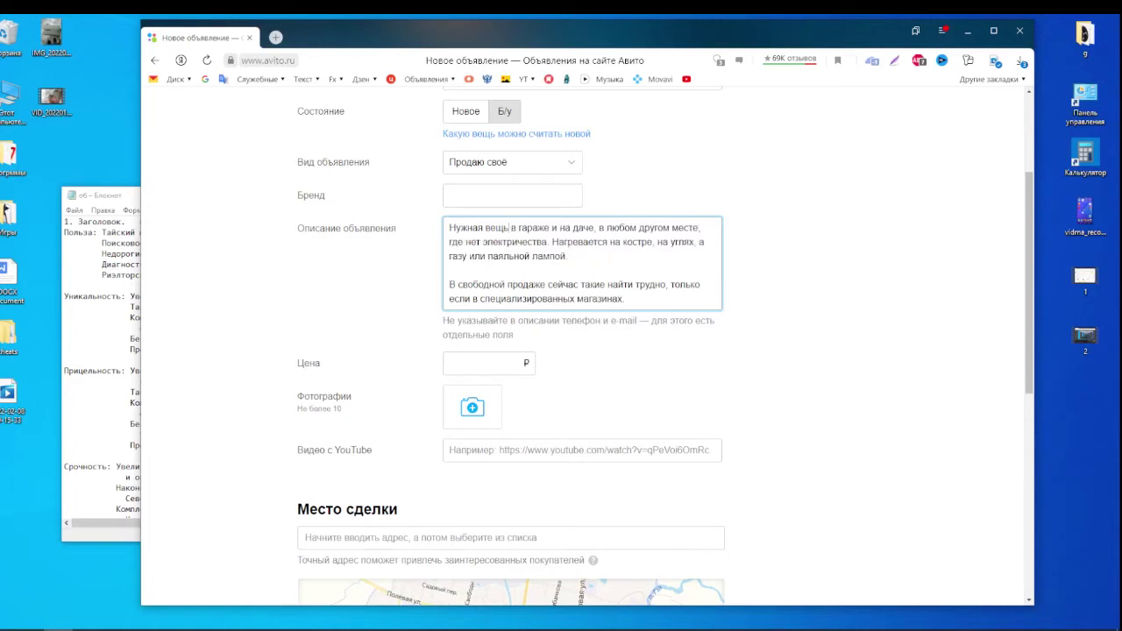
- Add a line at the description's end: «Пригодится для пайки и лужения тем, кто любит мастерить или чинить вещи из металла.»
{"action": "left_click", "coordinate": [625, 299]}
{"action": "key", "text": "Return"}
{"action": "type", "text": "Приго"}
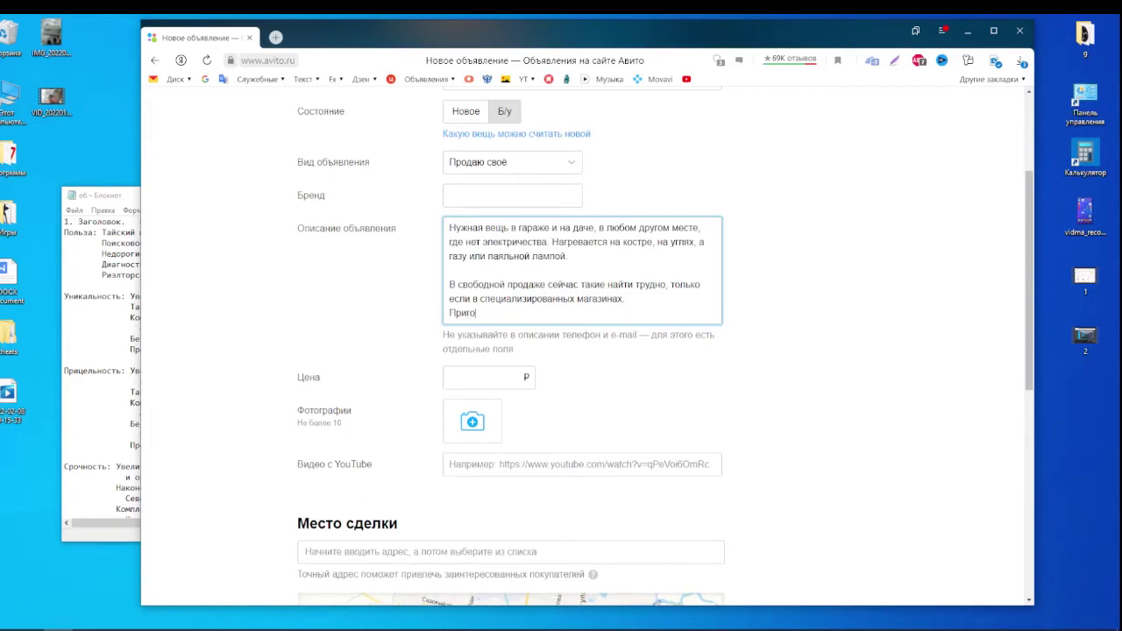
{"action": "type", "text": "дится для пайки и пужения тем, кто люб"}
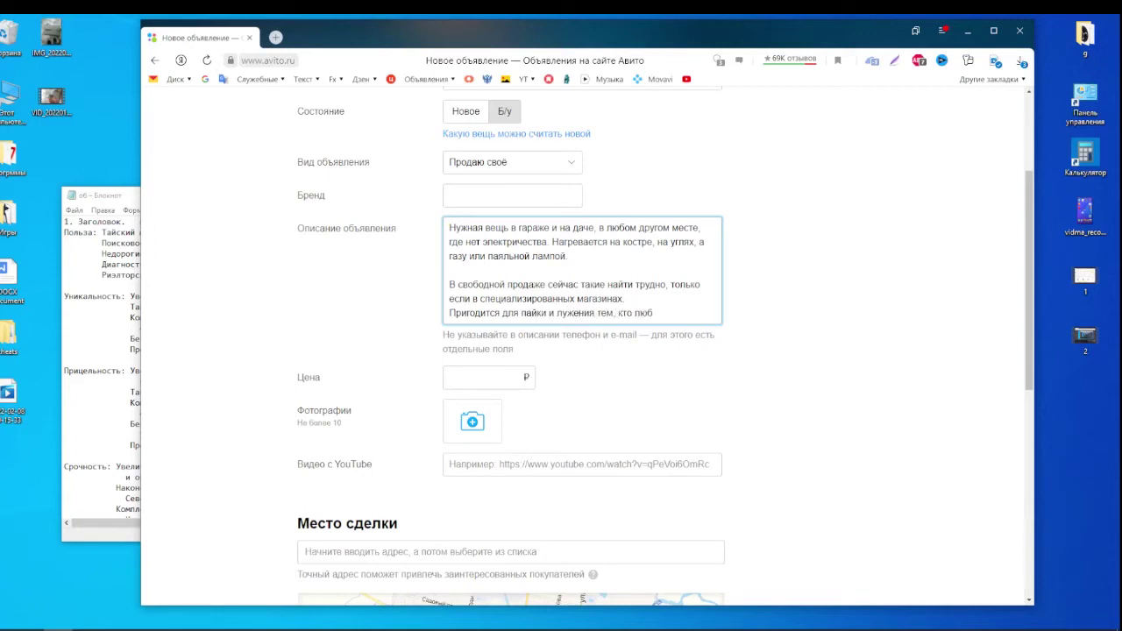
{"action": "type", "text": "ит мастерить или"}
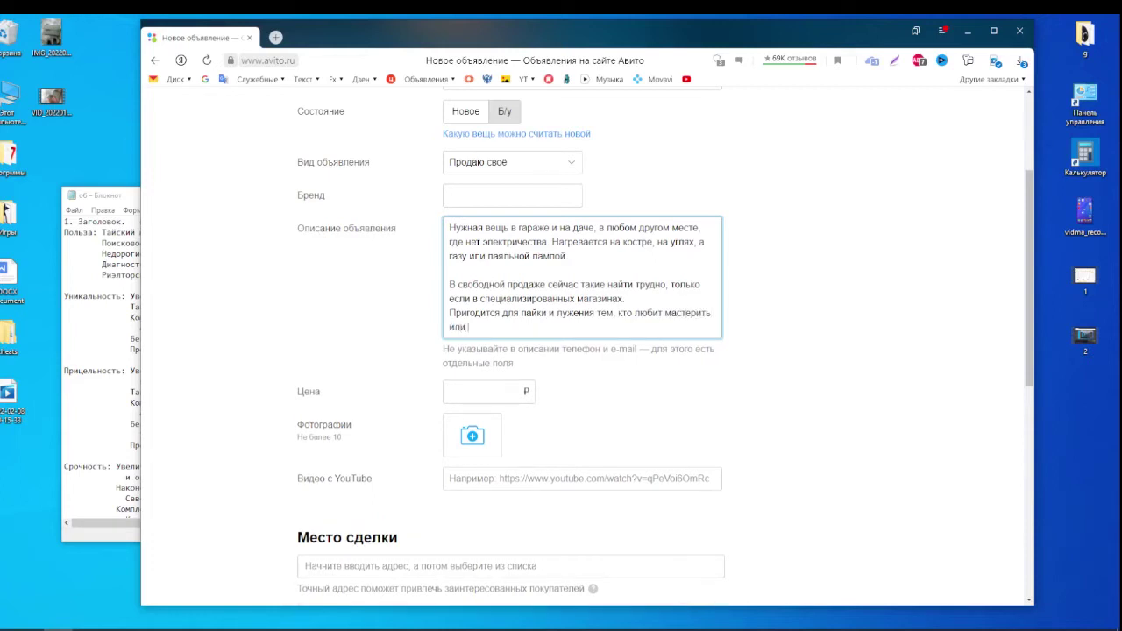
{"action": "type", "text": " занимается"}
{"action": "key", "text": "BackSpace"}
{"action": "key", "text": "BackSpace"}
{"action": "key", "text": "BackSpace"}
{"action": "key", "text": "BackSpace"}
{"action": "key", "text": "BackSpace"}
{"action": "key", "text": "BackSpace"}
{"action": "key", "text": "BackSpace"}
{"action": "key", "text": "BackSpace"}
{"action": "key", "text": "BackSpace"}
{"action": "key", "text": "BackSpace"}
{"action": "key", "text": "BackSpace"}
{"action": "key", "text": "BackSpace"}
{"action": "key", "text": "BackSpace"}
{"action": "key", "text": "BackSpace"}
{"action": "type", "text": "или зани"}
{"action": "key", "text": "BackSpace"}
{"action": "key", "text": "BackSpace"}
{"action": "key", "text": "BackSpace"}
{"action": "key", "text": "BackSpace"}
{"action": "type", "text": "чинить вещи из металла."}
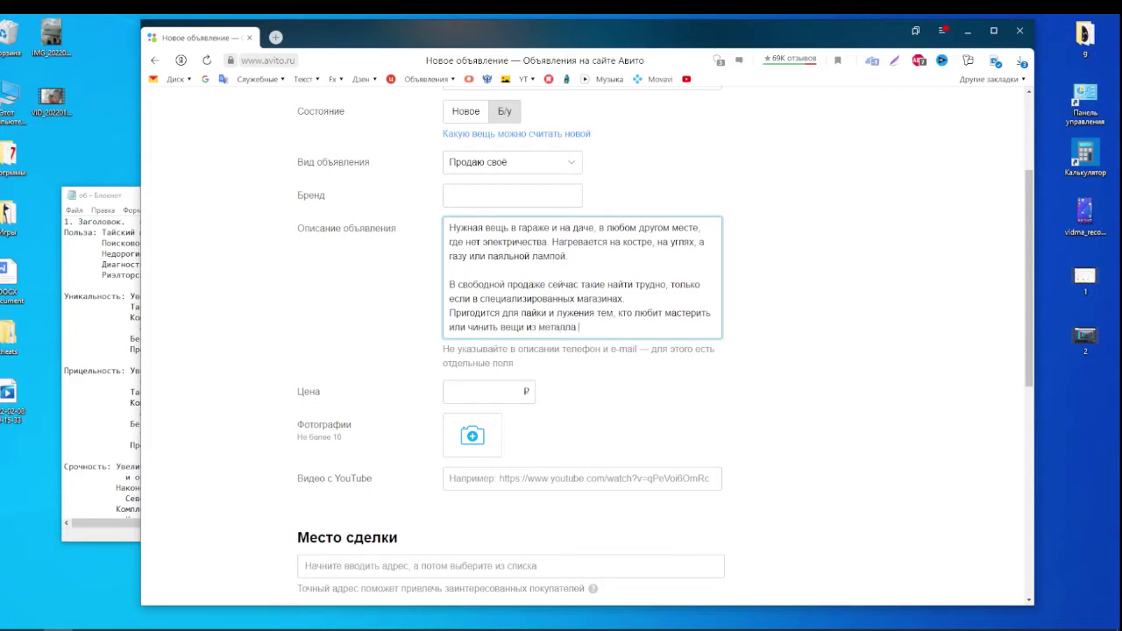
- Add a description paragraph: «Лежит в гараже без дела уже несколько лет. Выбросить жалко. Наверняка найдутся мастера, которым он ещё пригодится.»
{"action": "key", "text": "Return"}
{"action": "key", "text": "Return"}
{"action": "type", "text": "Ле"}
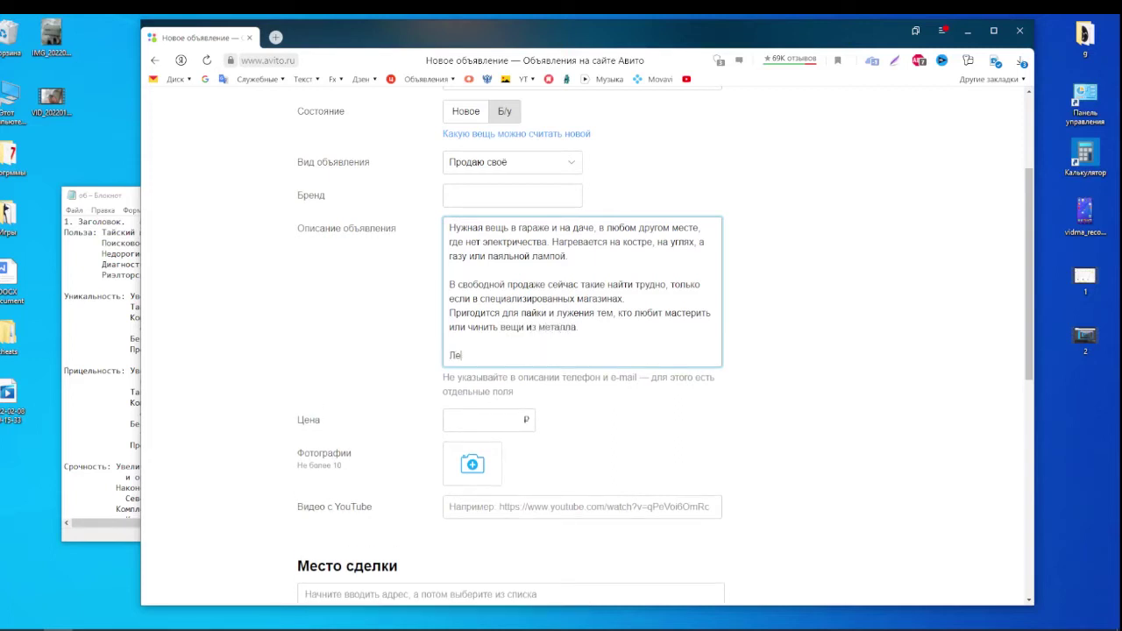
{"action": "type", "text": "жит в гараже без дела уже нескольк"}
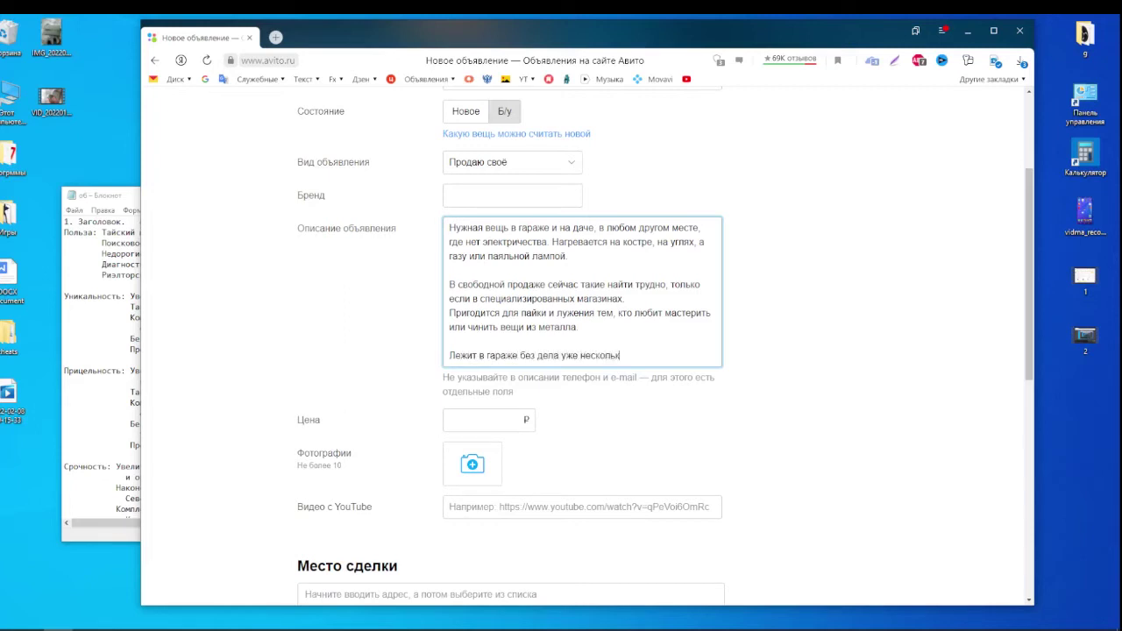
{"action": "type", "text": "о лет. Выбросить жалко. Наверняка на"}
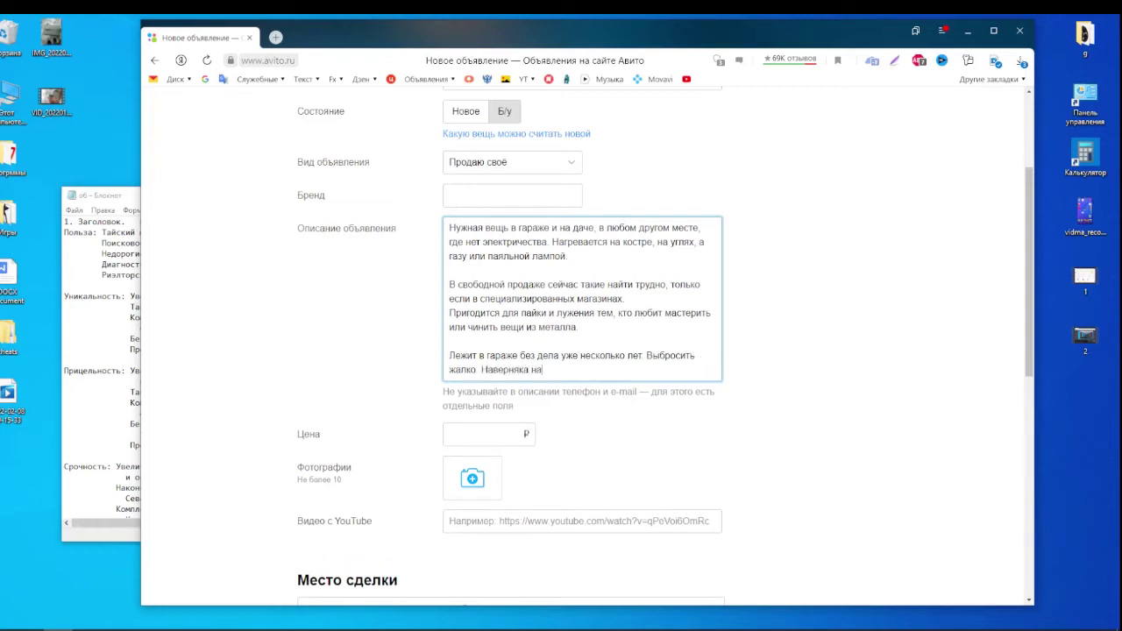
{"action": "type", "text": "йдутся мастера, который он ещё пригодит"}
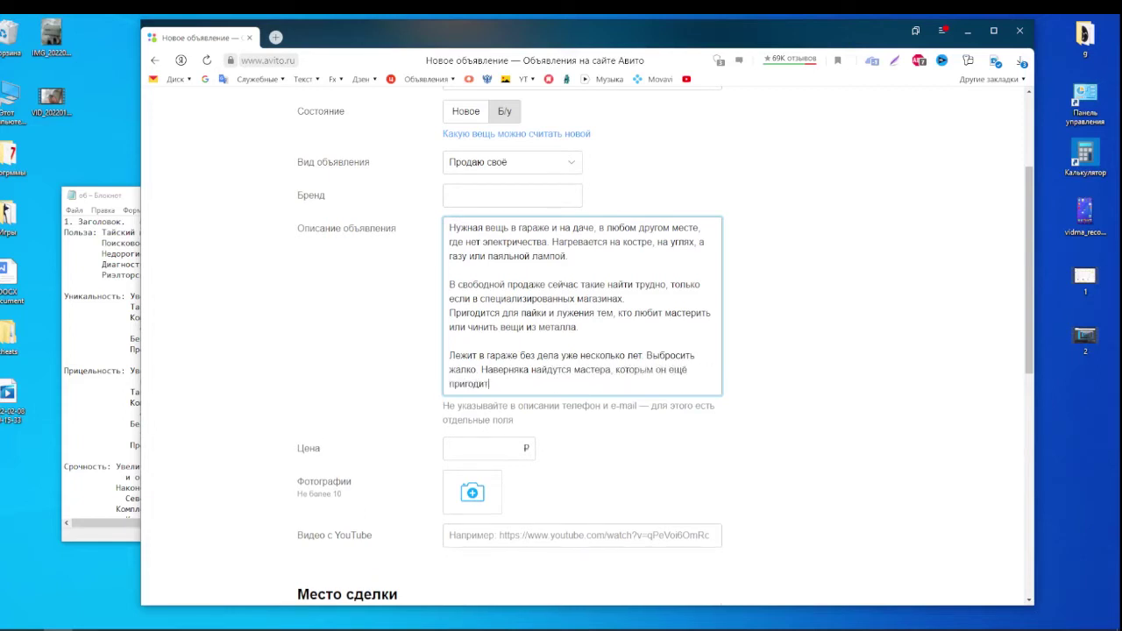
{"action": "type", "text": "ся."}
- Finish the description with a separate paragraph: «Продаю за ненадобностью.»
{"action": "key", "text": "Return"}
{"action": "key", "text": "Return"}
{"action": "type", "text": "Пр"}
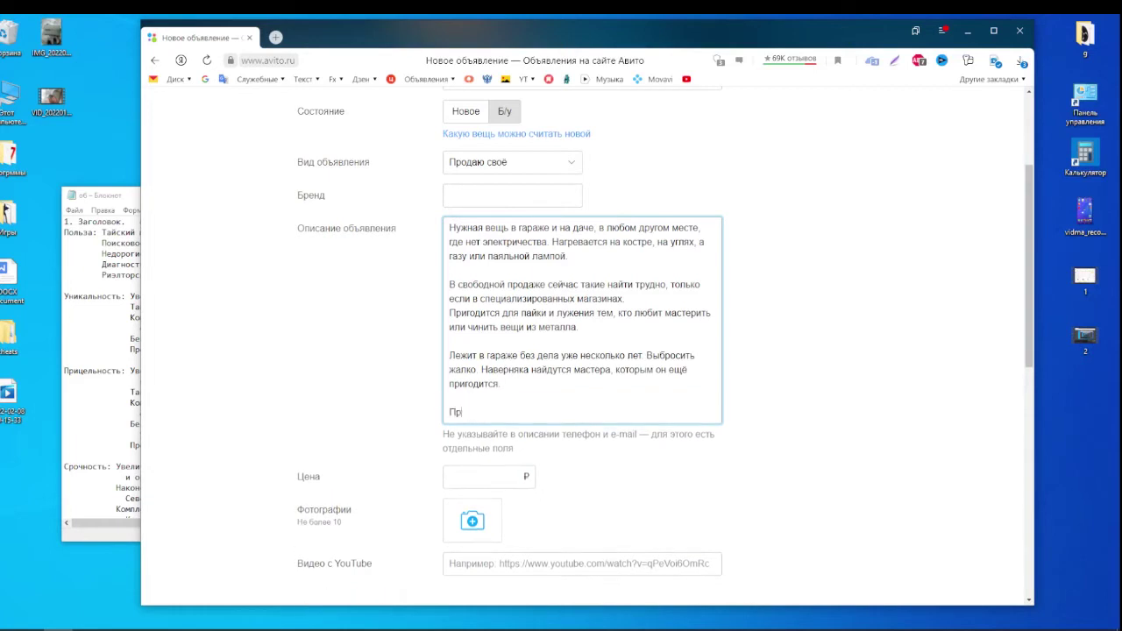
{"action": "type", "text": "одаю за ненадобностью."}
- Open Avito in a new tab and, from «Мои объявления», view the listing for the children's roller-skating protection set
{"action": "left_click", "coordinate": [275, 37]}
{"action": "left_click", "coordinate": [413, 145]}
{"action": "left_click", "coordinate": [427, 78]}
{"action": "left_click", "coordinate": [443, 114]}
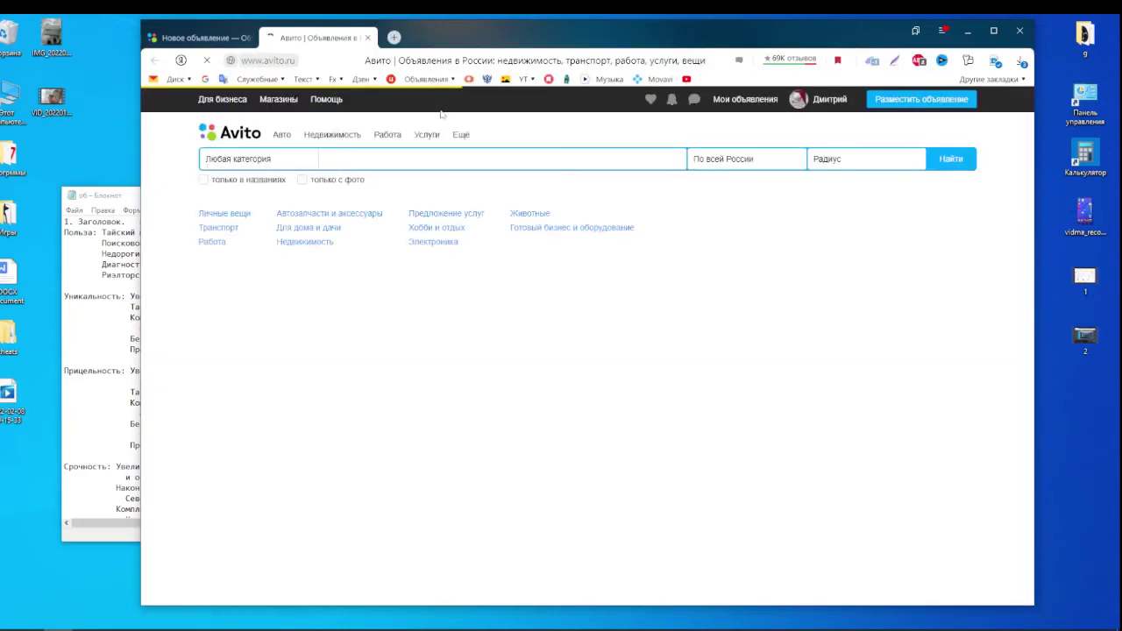
{"action": "left_click", "coordinate": [744, 99]}
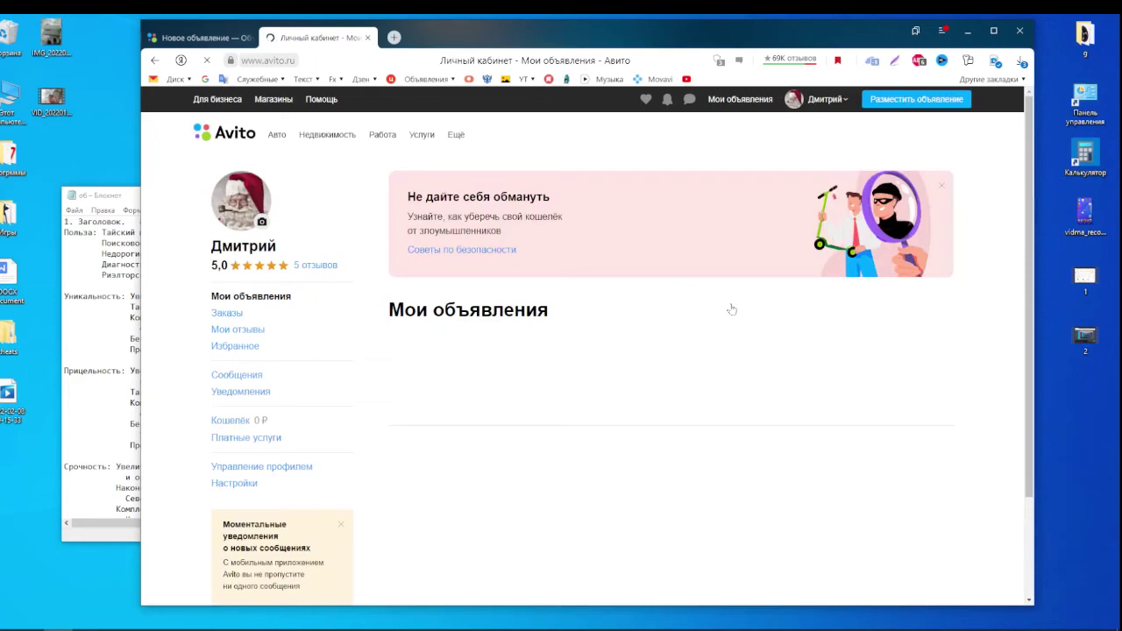
{"action": "left_click", "coordinate": [579, 500]}
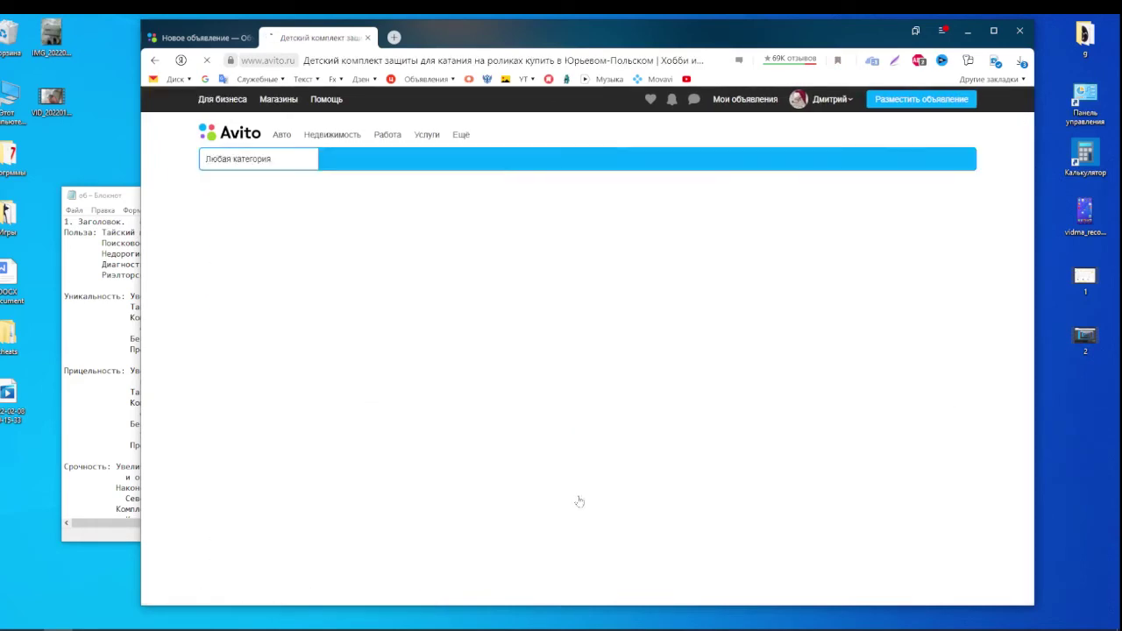
- Copy the roller-protection listing's ending from «Продаём за ненадобностью.» onward and paste it over «Продаю за ненадобностью.» in the new listing's description
{"action": "scroll", "coordinate": [676, 438], "scroll_direction": "down", "scroll_amount": 10}
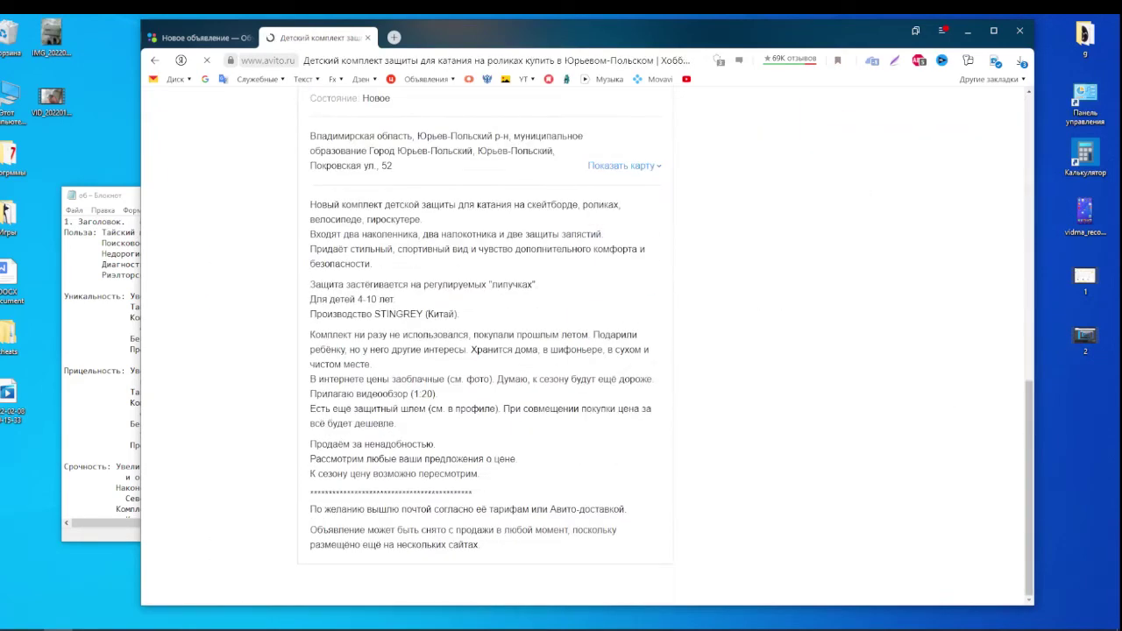
{"action": "left_click_drag", "start_coordinate": [310, 445], "coordinate": [480, 544]}
{"action": "left_click", "coordinate": [482, 562]}
{"action": "left_click", "coordinate": [367, 38]}
{"action": "triple_click", "coordinate": [484, 412]}
{"action": "right_click", "coordinate": [484, 406]}
{"action": "left_click", "coordinate": [526, 446]}
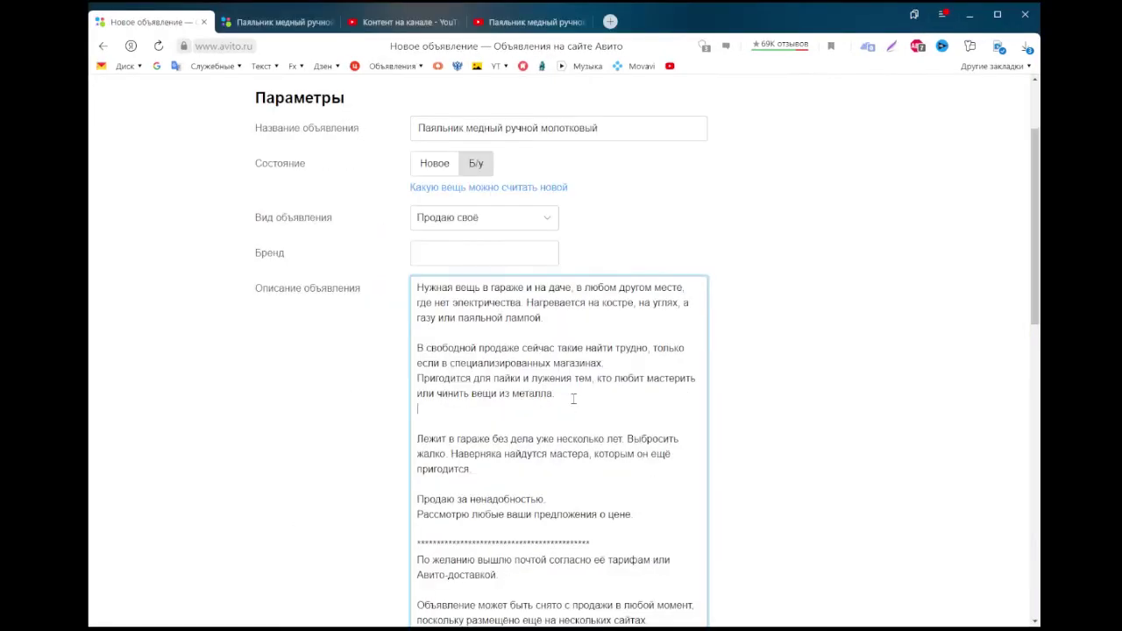
- Insert a description paragraph before «Лежит в гараже»: «Размеры: длина 29 см, размер медной насадки около 5-6 см.»
{"action": "key", "text": "Return"}
{"action": "type", "text": "Размеры: длина 29 см, размер медной насадки"}
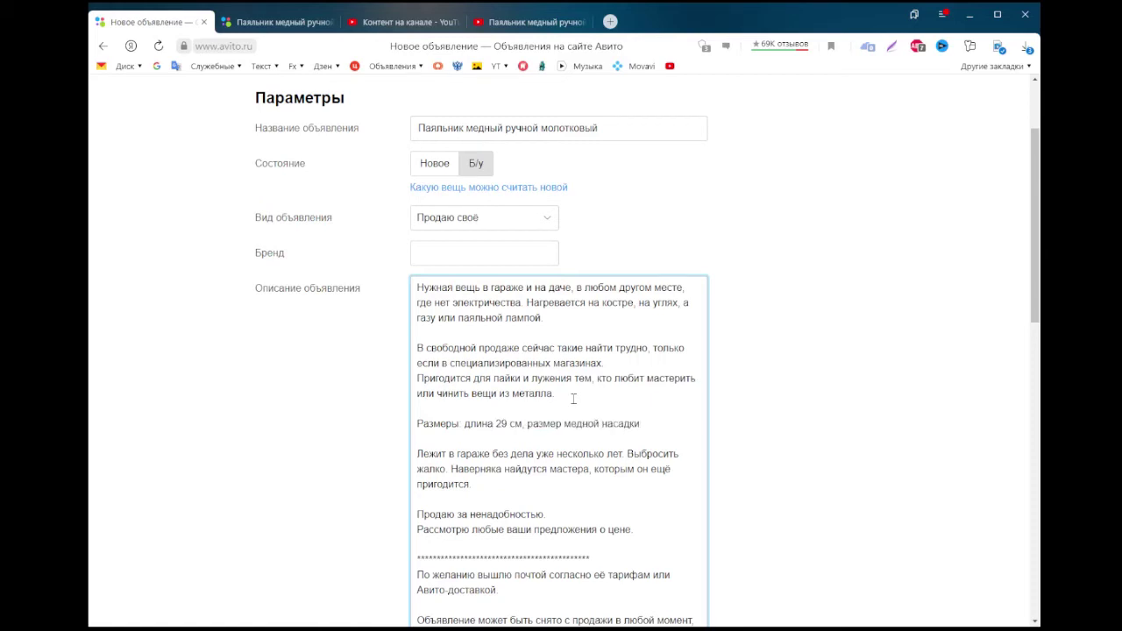
{"action": "type", "text": " около"}
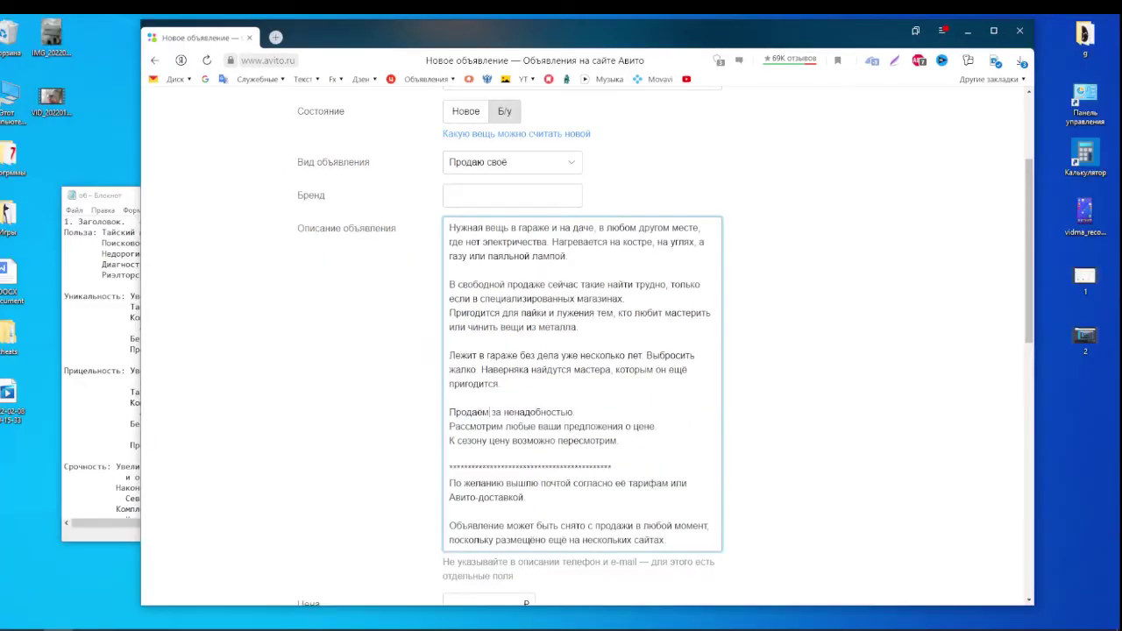
- Reword the pasted ending to «Продаю» and «Рассмотрю» and delete the line «К сезону цену возможно пересмотрим.»
{"action": "key", "text": "BackSpace"}
{"action": "key", "text": "BackSpace"}
{"action": "type", "text": "ю"}
{"action": "left_click_drag", "start_coordinate": [619, 441], "coordinate": [430, 443]}
{"action": "key", "text": "BackSpace"}
{"action": "key", "text": "Delete"}
{"action": "scroll", "coordinate": [438, 441], "scroll_direction": "down", "scroll_amount": 1}
{"action": "scroll", "coordinate": [582, 342], "scroll_direction": "down", "scroll_amount": 1}
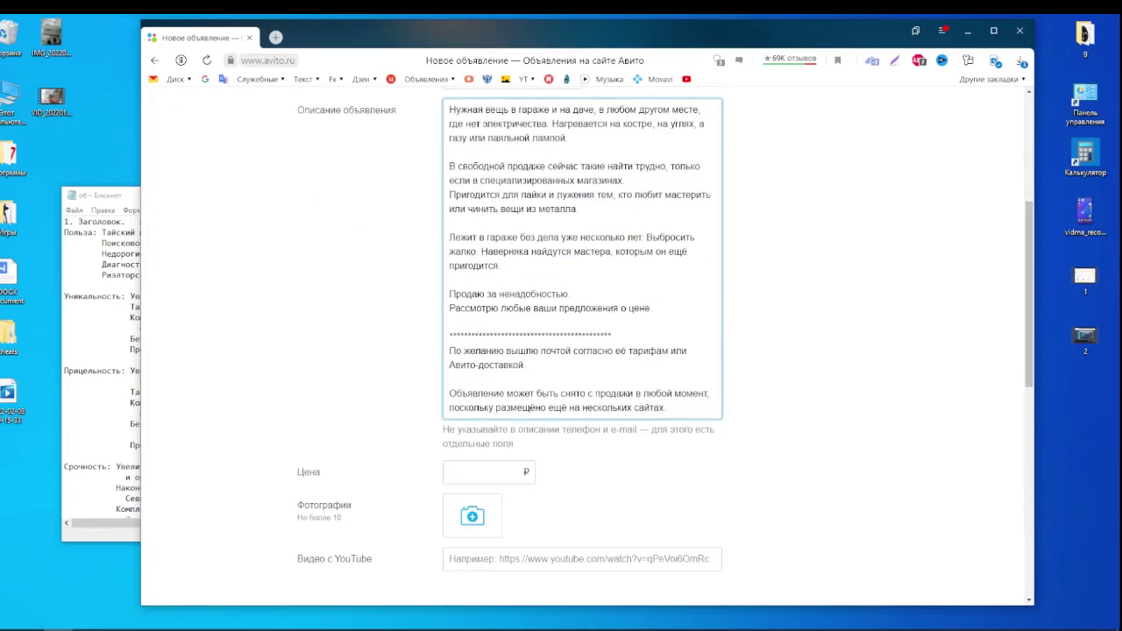
- Copy the new listing's title and search Avito across all Russia for «Паяльник медный ручной молотковый» in a new tab
{"action": "scroll", "coordinate": [450, 182], "scroll_direction": "up", "scroll_amount": 5}
{"action": "triple_click", "coordinate": [450, 255]}
{"action": "key", "text": "ctrl+c"}
{"action": "key", "text": "ctrl+t"}
{"action": "left_click", "coordinate": [402, 155]}
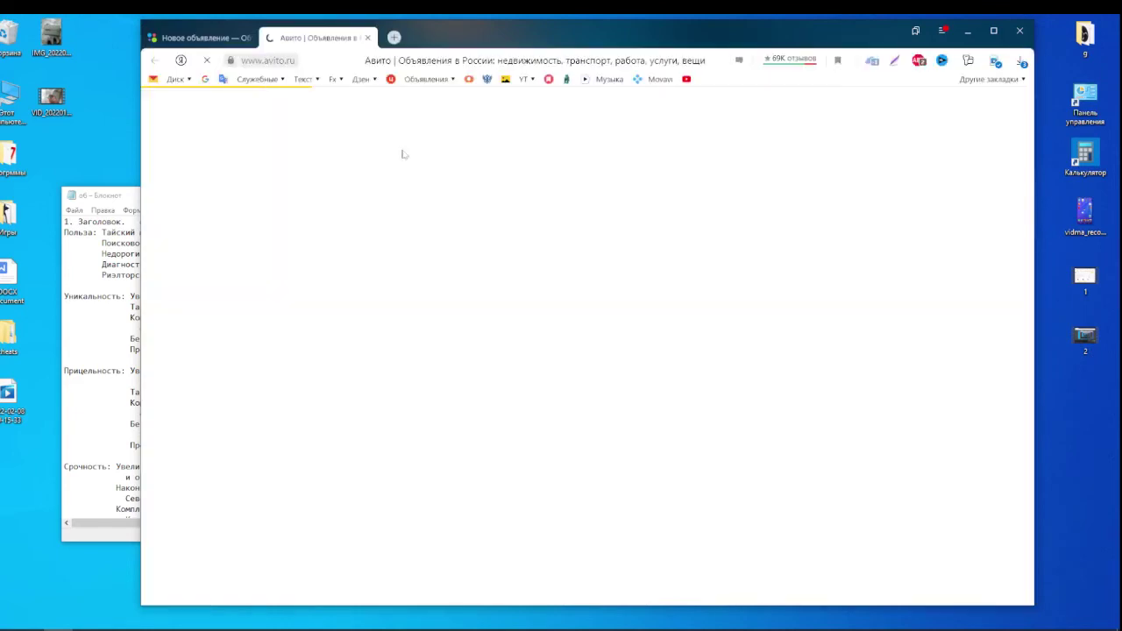
{"action": "right_click", "coordinate": [353, 159]}
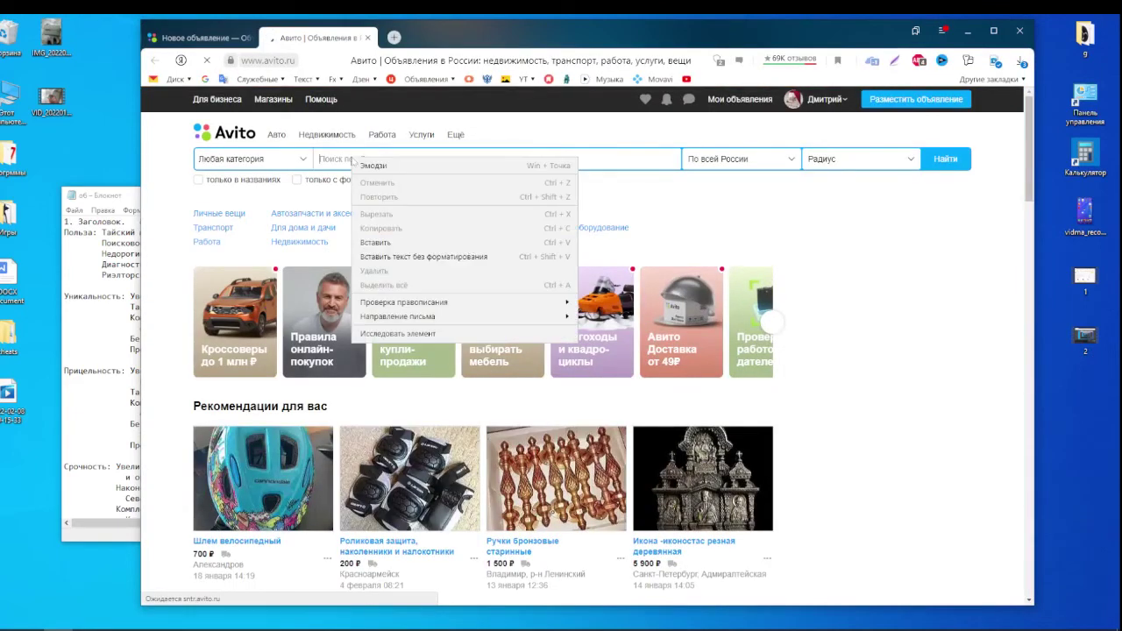
{"action": "left_click", "coordinate": [375, 242]}
{"action": "left_click", "coordinate": [949, 165]}
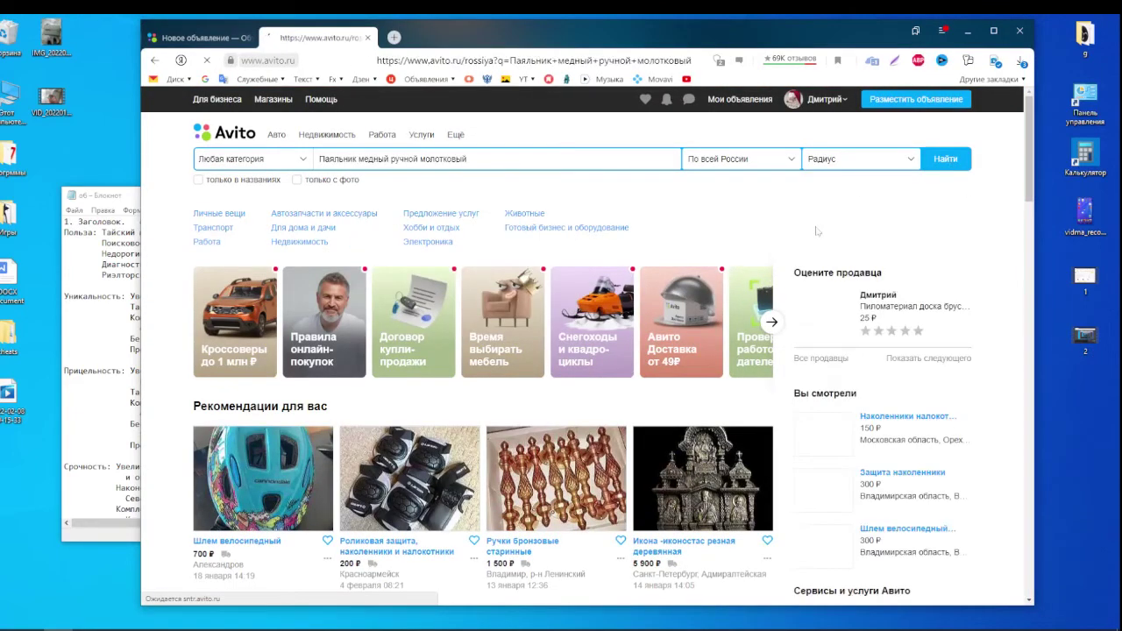
- Examine the two similar «Паяльник молотковый» listings priced 400 ₽ and 1 500 ₽, closing each one after viewing
{"action": "scroll", "coordinate": [812, 326], "scroll_direction": "down", "scroll_amount": 2}
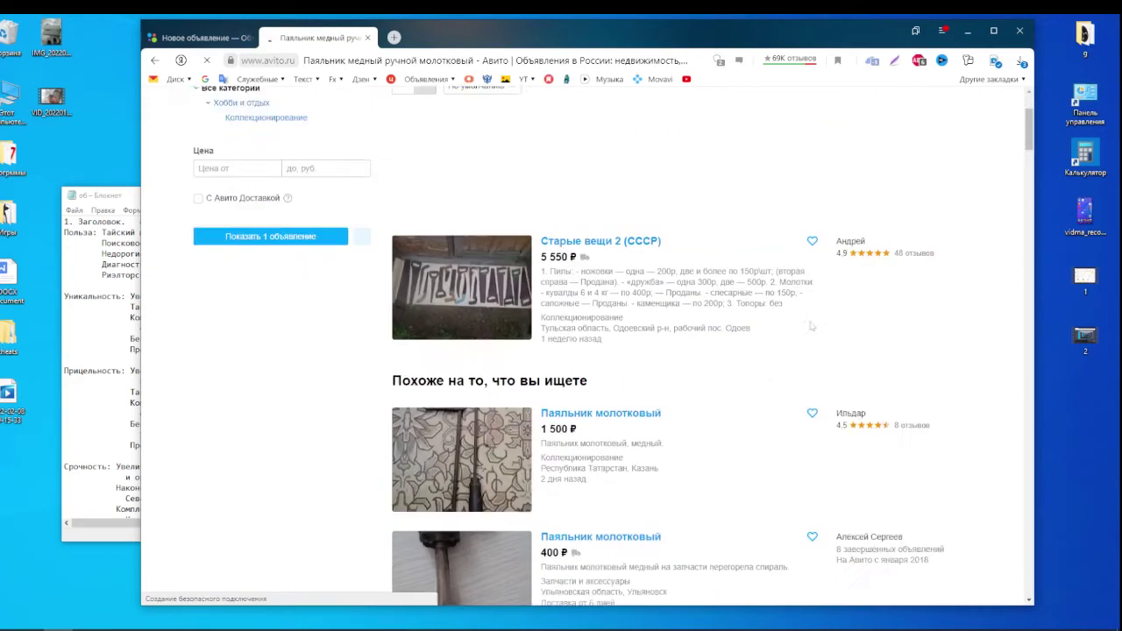
{"action": "scroll", "coordinate": [811, 326], "scroll_direction": "down", "scroll_amount": 3}
{"action": "scroll", "coordinate": [790, 332], "scroll_direction": "down", "scroll_amount": 2}
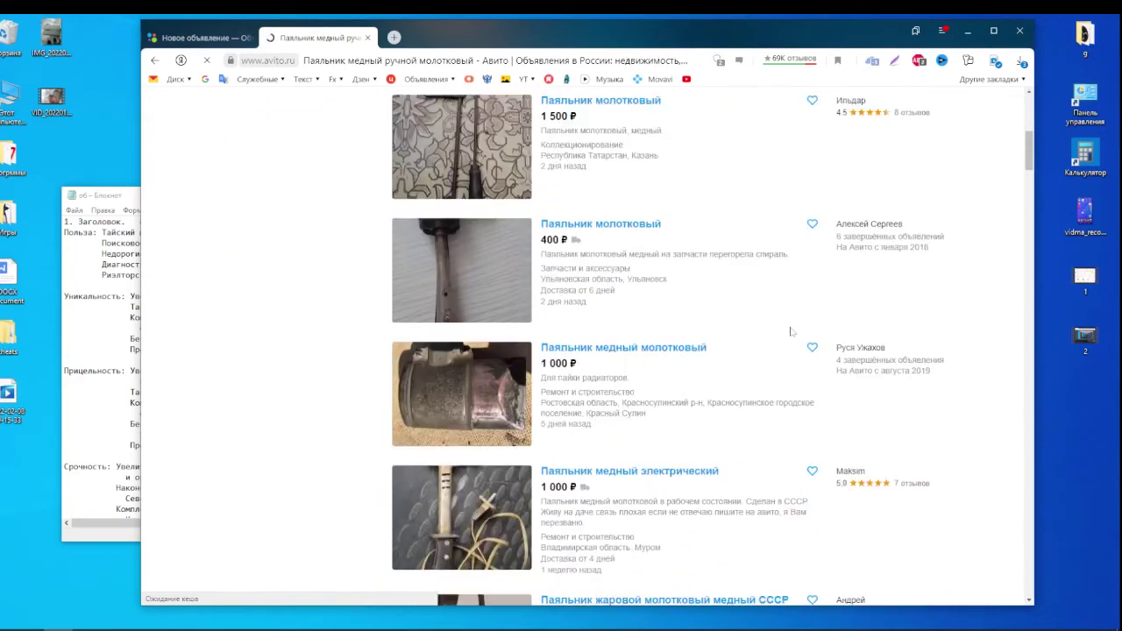
{"action": "left_click", "coordinate": [601, 229]}
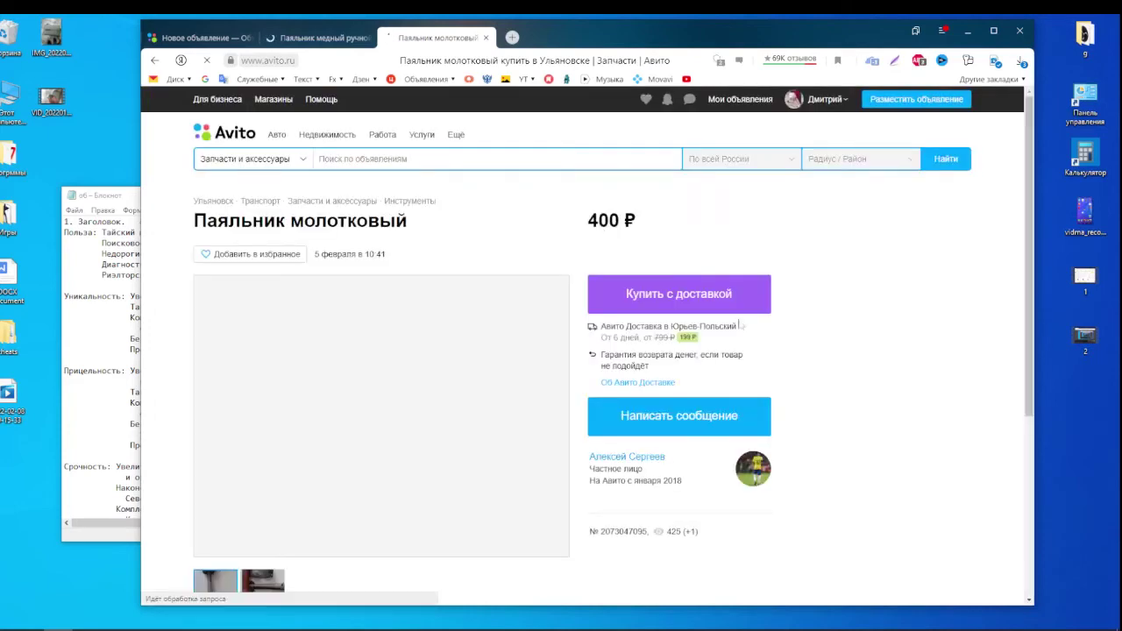
{"action": "scroll", "coordinate": [799, 322], "scroll_direction": "down", "scroll_amount": 2}
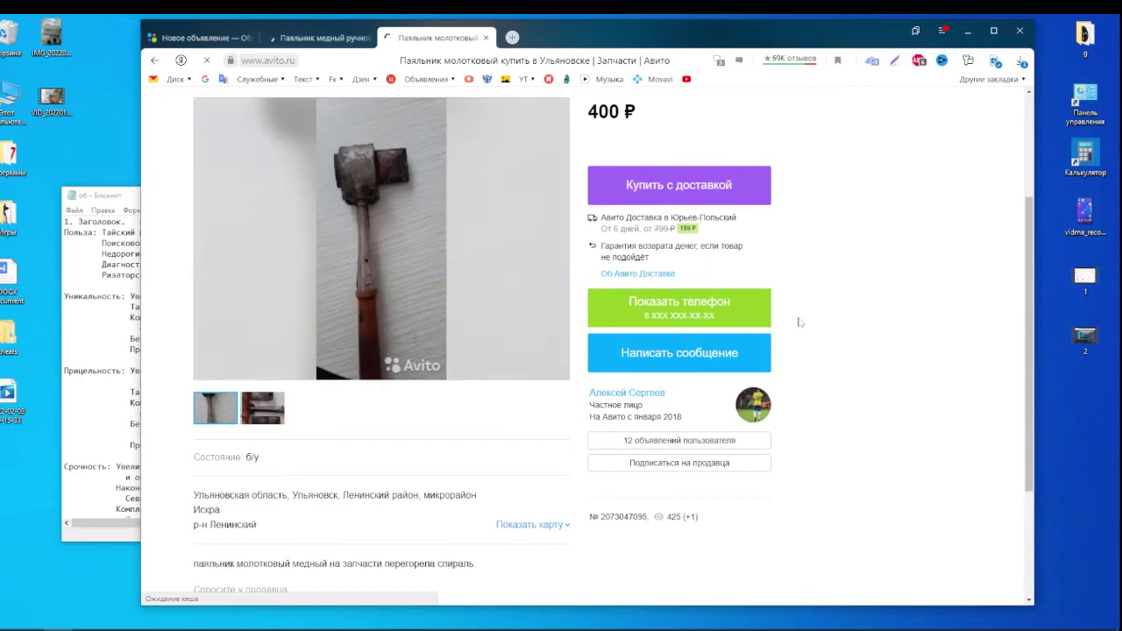
{"action": "key", "text": "ctrl+w"}
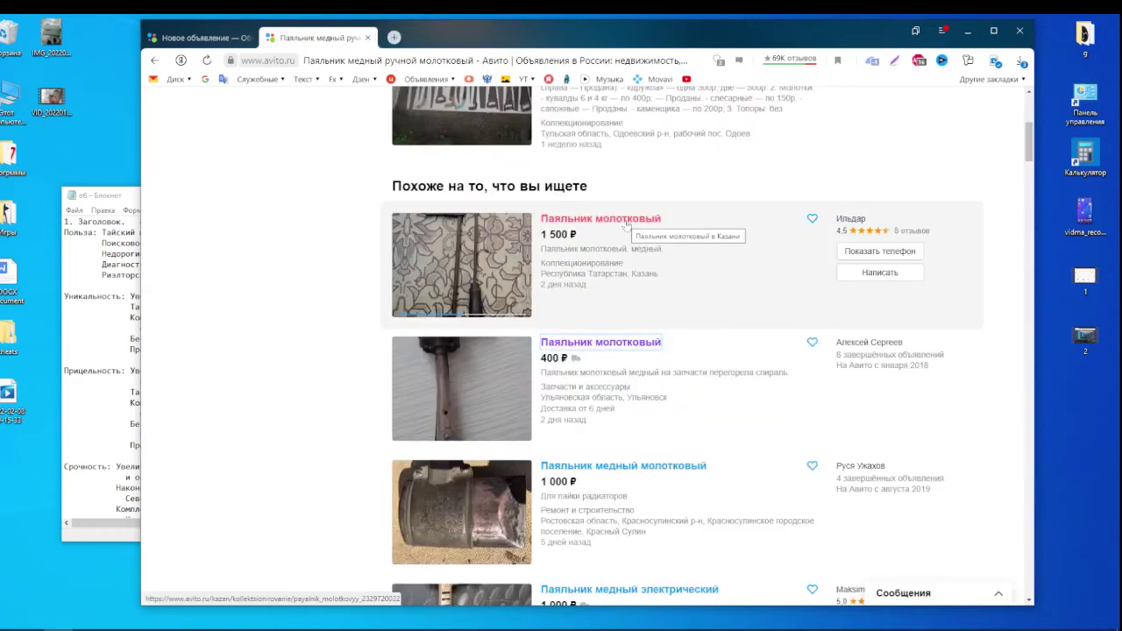
{"action": "left_click", "coordinate": [625, 225]}
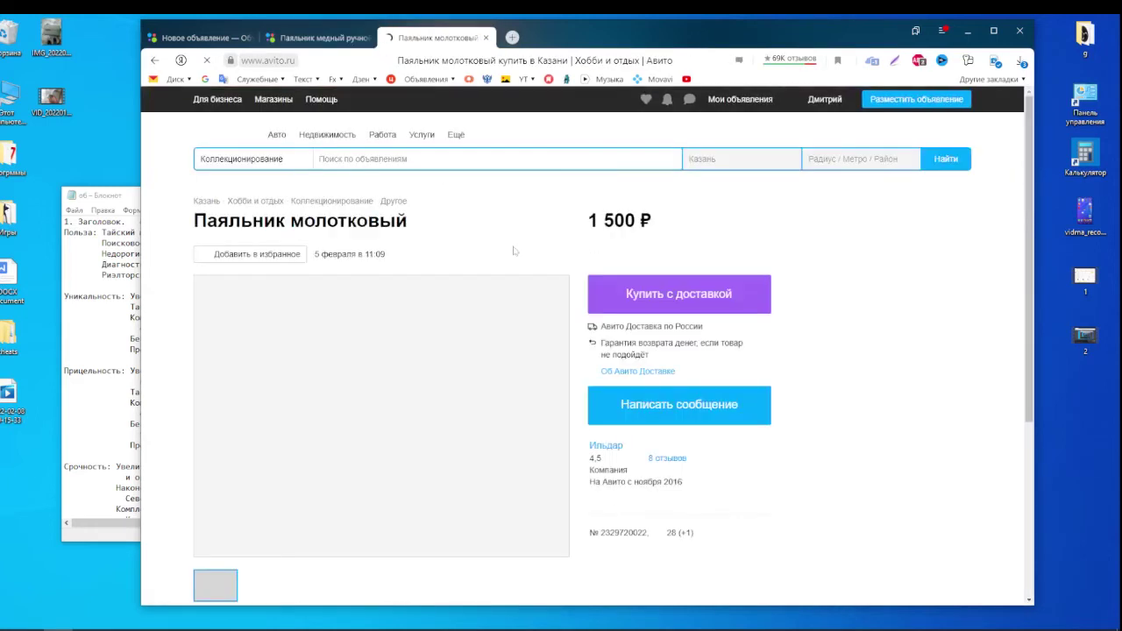
{"action": "scroll", "coordinate": [515, 251], "scroll_direction": "down", "scroll_amount": 1}
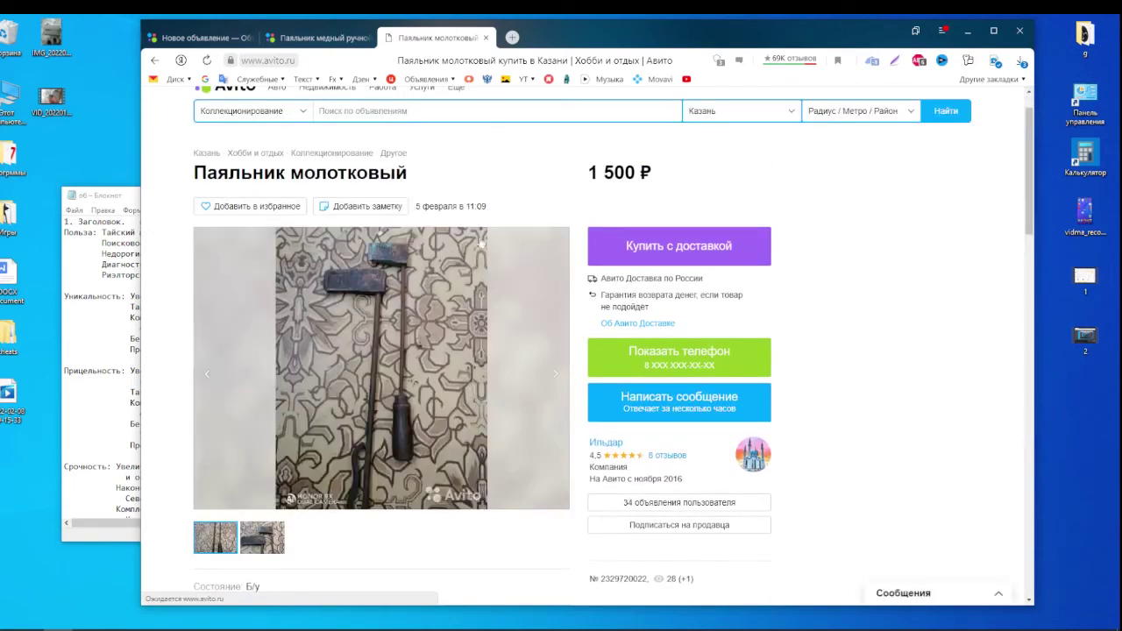
{"action": "key", "text": "ctrl+w"}
- Examine the similar listings «Паяльник жаровой молотковый медный СССР» and the 500 ₽ «Паяльник», closing each one after viewing
{"action": "scroll", "coordinate": [585, 279], "scroll_direction": "down", "scroll_amount": 2}
{"action": "scroll", "coordinate": [586, 277], "scroll_direction": "down", "scroll_amount": 2}
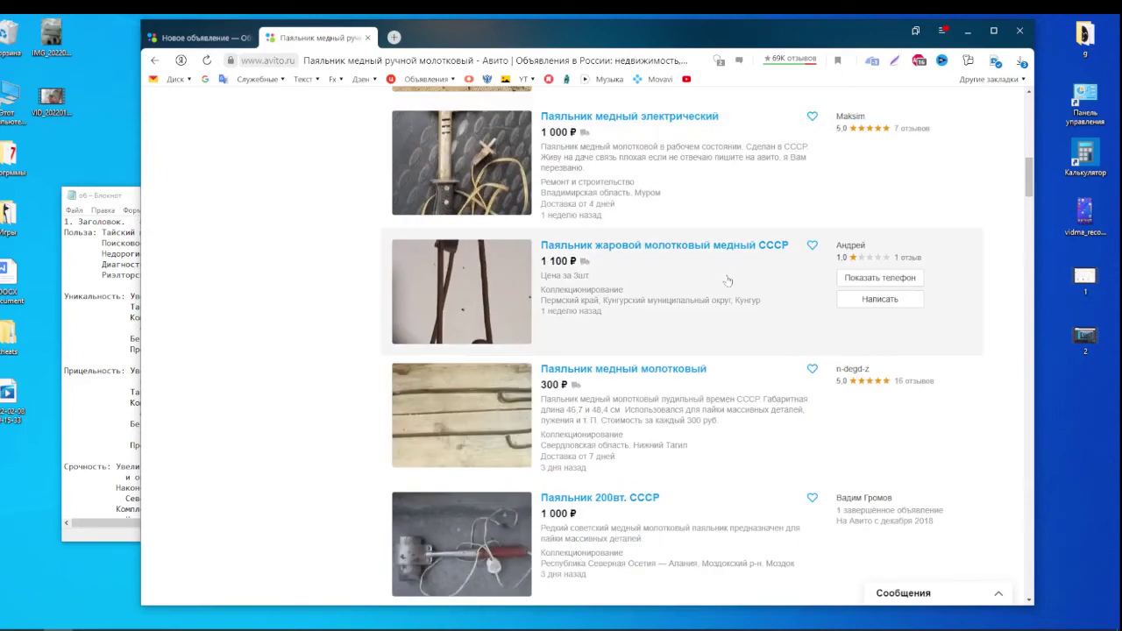
{"action": "left_click", "coordinate": [777, 248]}
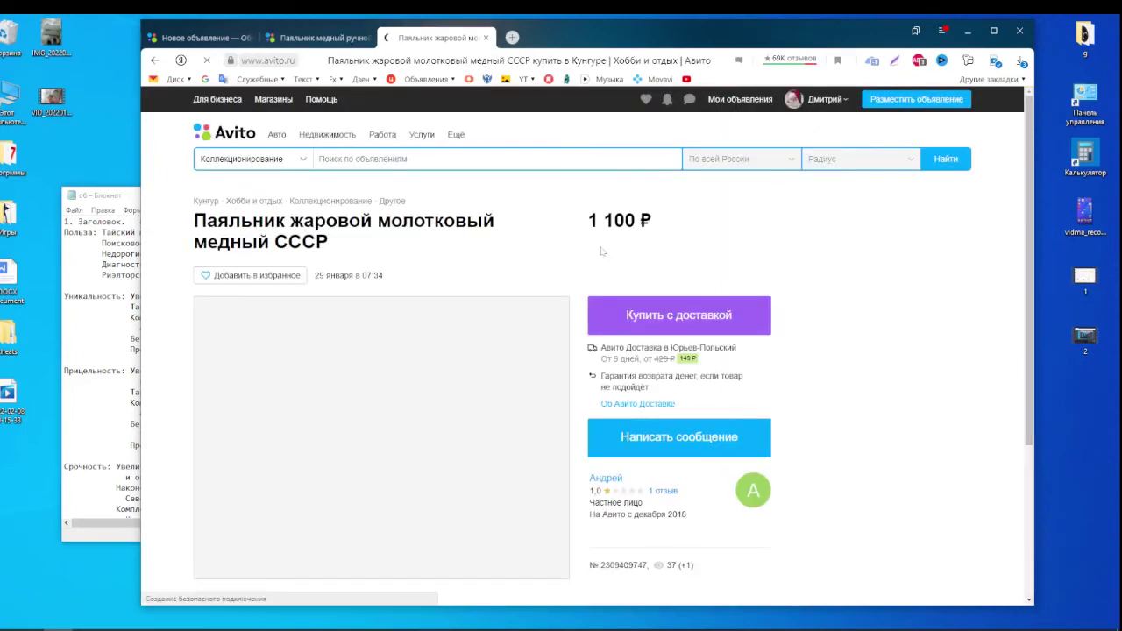
{"action": "scroll", "coordinate": [601, 251], "scroll_direction": "down", "scroll_amount": 2}
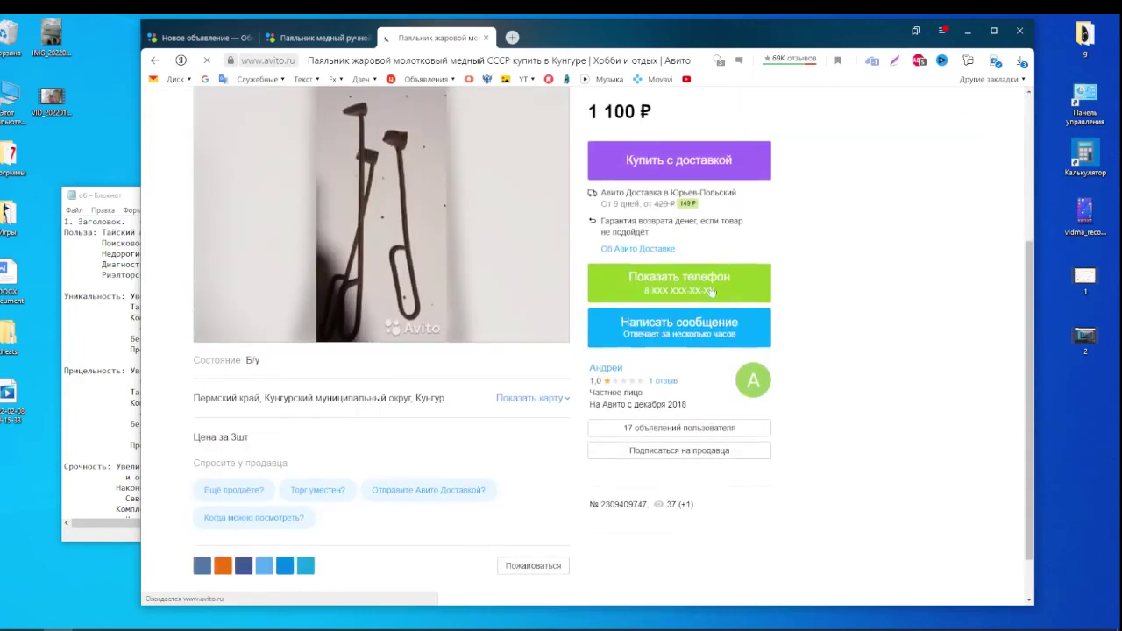
{"action": "key", "text": "ctrl+w"}
{"action": "scroll", "coordinate": [715, 348], "scroll_direction": "down", "scroll_amount": 2}
{"action": "left_click", "coordinate": [567, 340]}
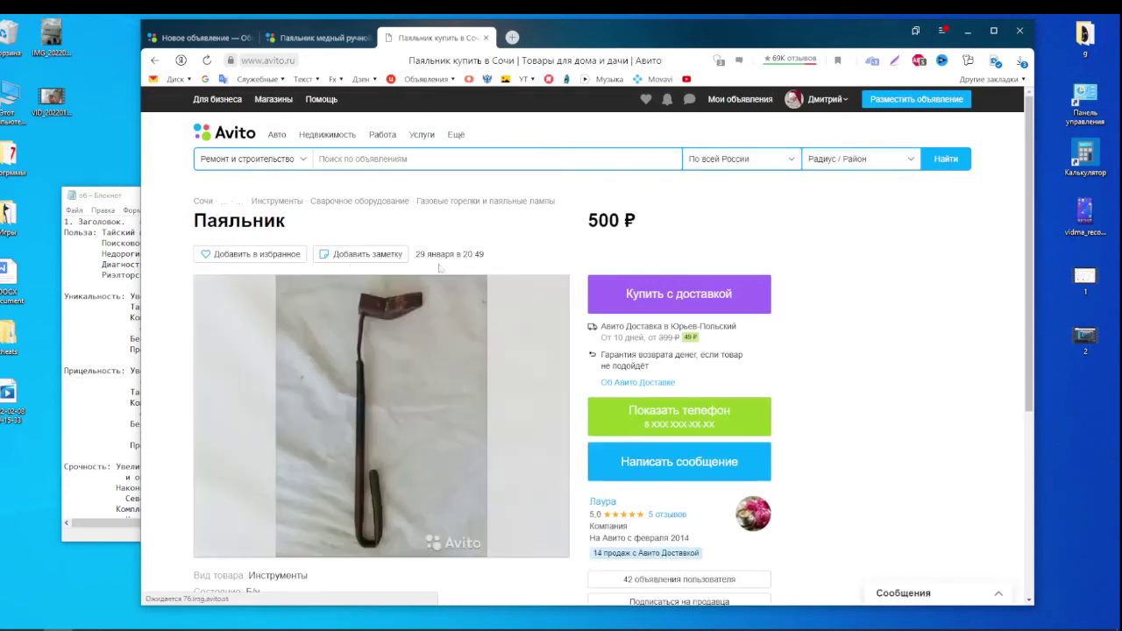
{"action": "scroll", "coordinate": [680, 548], "scroll_direction": "down", "scroll_amount": 1}
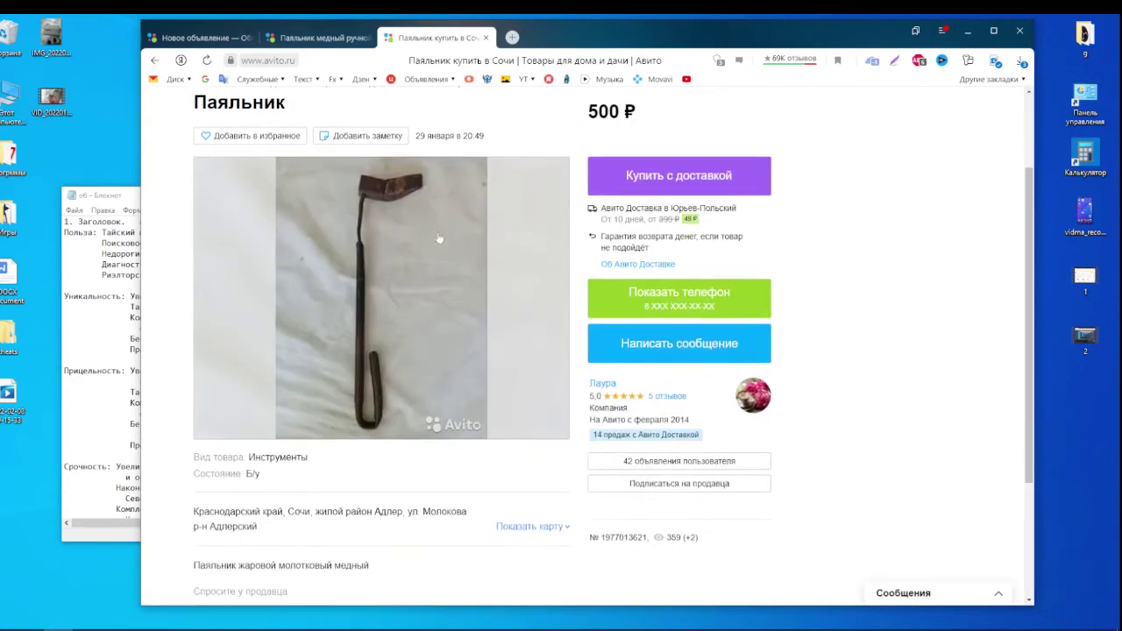
{"action": "scroll", "coordinate": [408, 318], "scroll_direction": "down", "scroll_amount": 1}
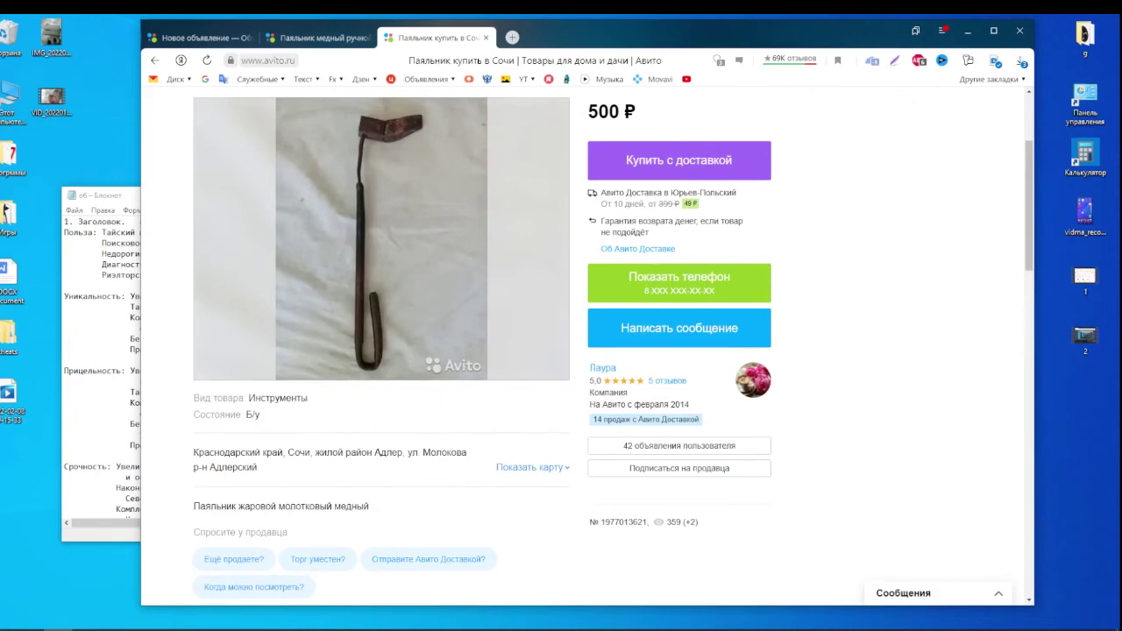
{"action": "left_click", "coordinate": [485, 37]}
- Return to the new listing form, set the price to 399 ₽ and add the soldering iron photo
{"action": "left_click", "coordinate": [200, 37]}
{"action": "scroll", "coordinate": [746, 428], "scroll_direction": "down", "scroll_amount": 1}
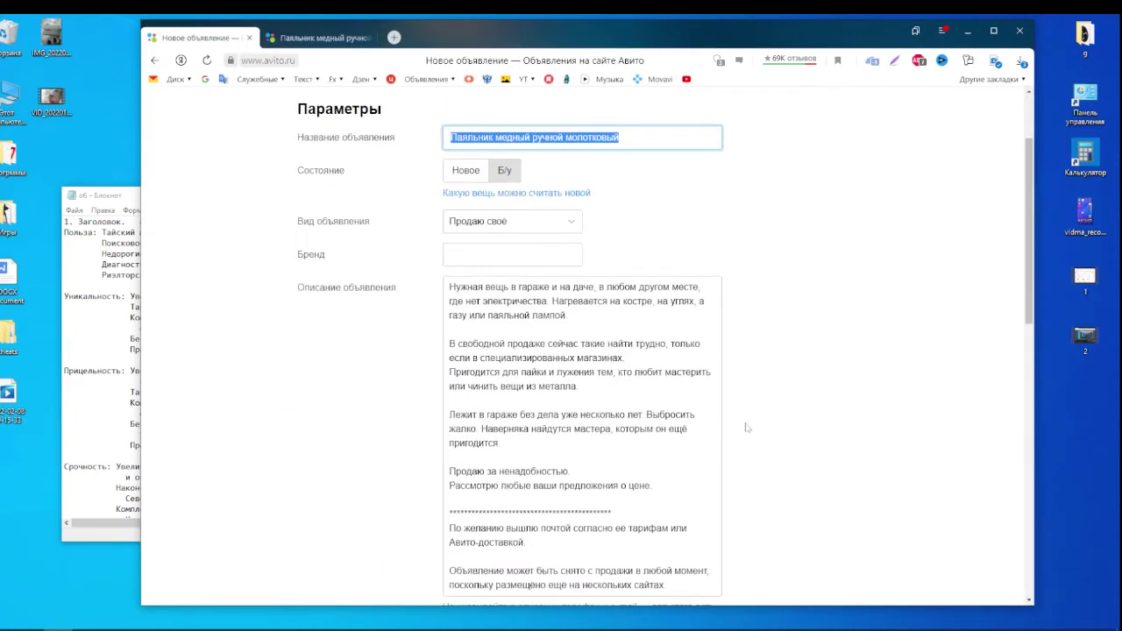
{"action": "left_click", "coordinate": [668, 220]}
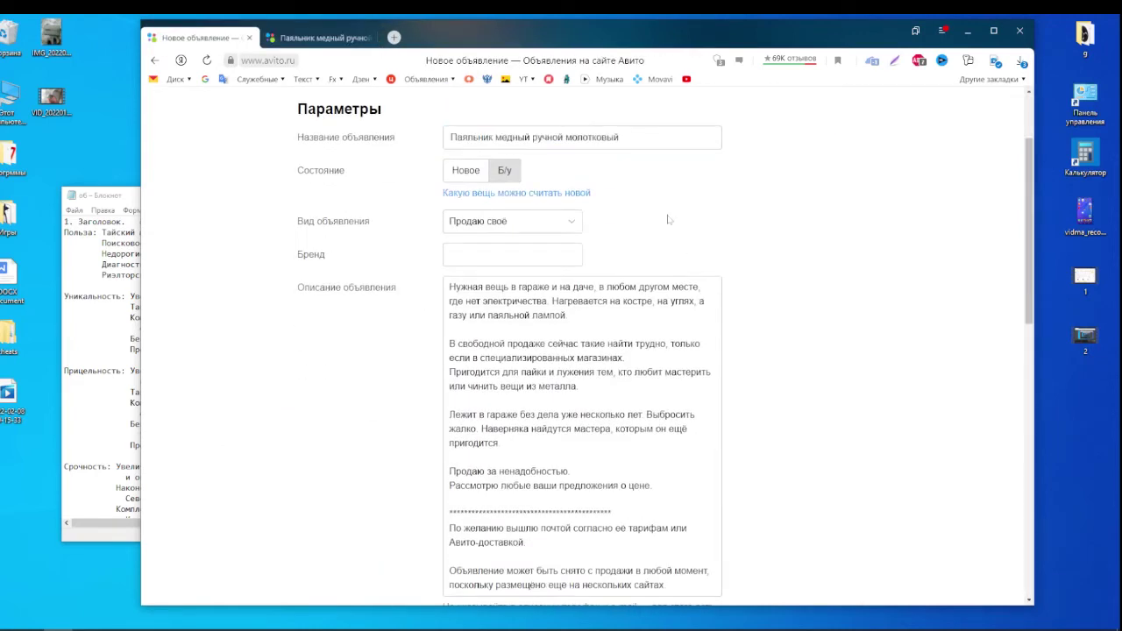
{"action": "scroll", "coordinate": [658, 263], "scroll_direction": "up", "scroll_amount": 1}
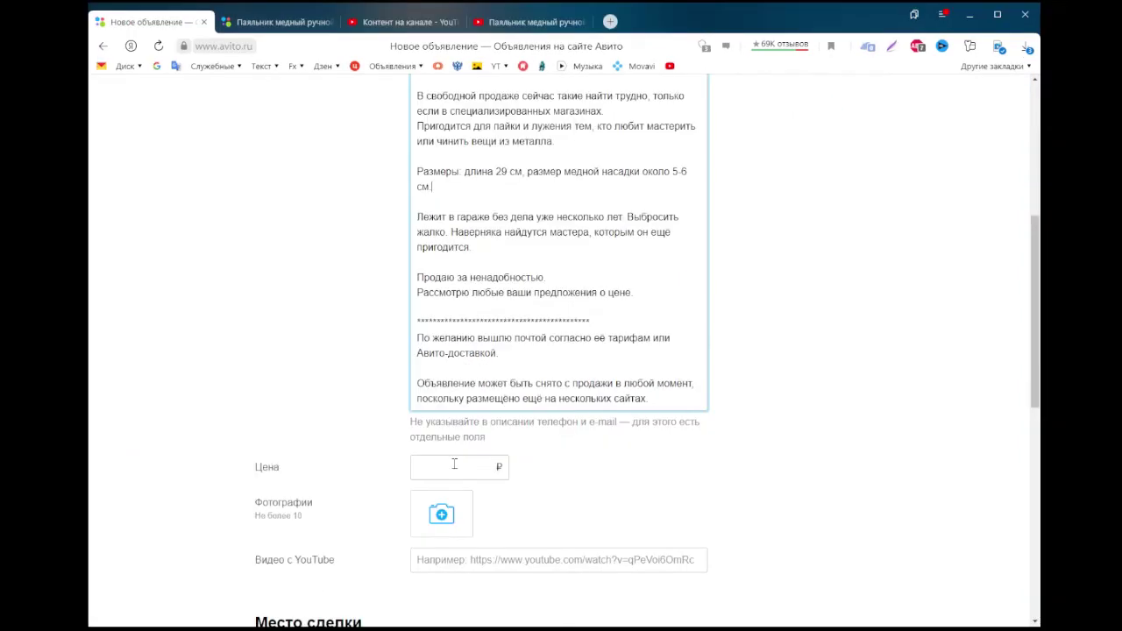
{"action": "key", "text": "Tab"}
{"action": "scroll", "coordinate": [703, 452], "scroll_direction": "down", "scroll_amount": 1}
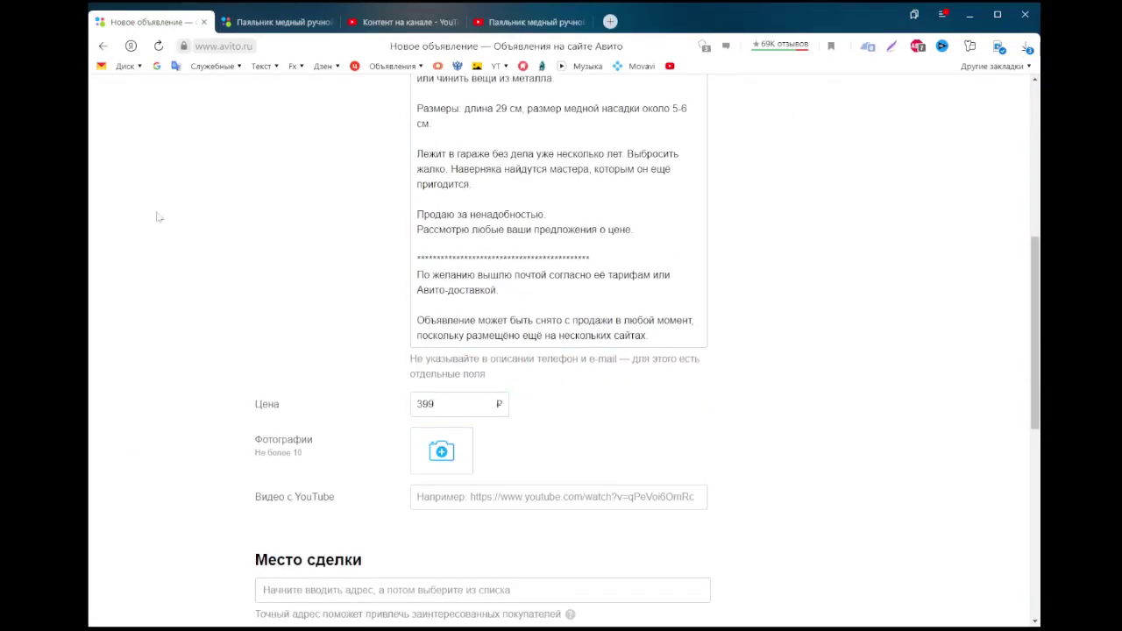
{"action": "left_click_drag", "start_coordinate": [158, 214], "coordinate": [653, 469]}
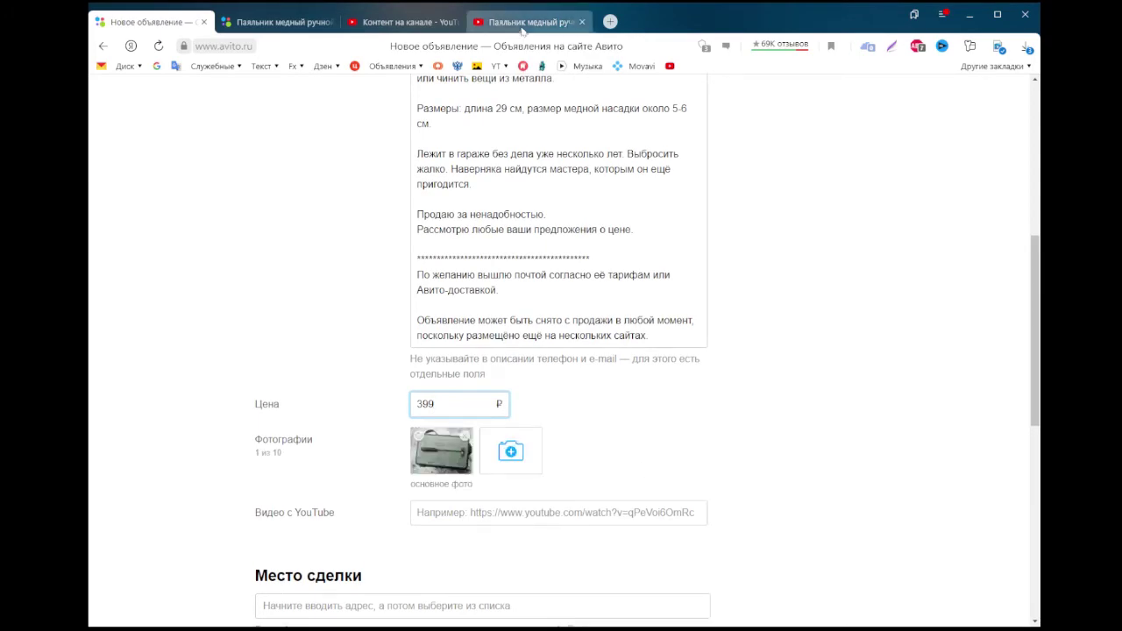
- Copy the link of the YouTube video «Паяльник медный ручной молотковый» and add it as the listing's video
{"action": "left_click", "coordinate": [533, 22]}
{"action": "left_click", "coordinate": [540, 45]}
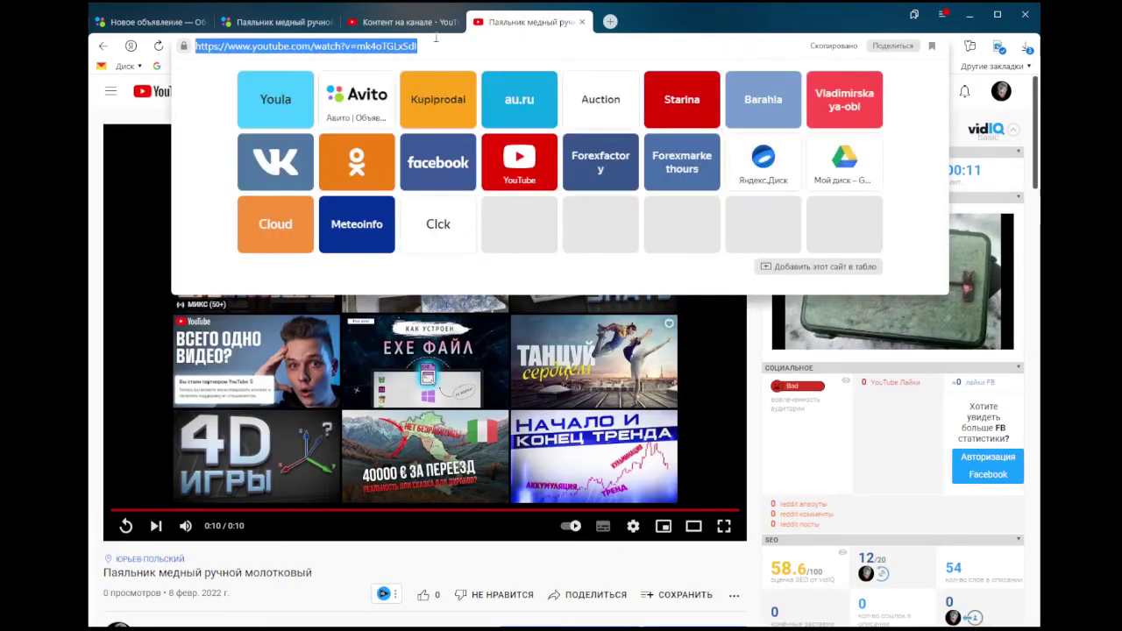
{"action": "left_click", "coordinate": [149, 22]}
{"action": "left_click", "coordinate": [526, 512]}
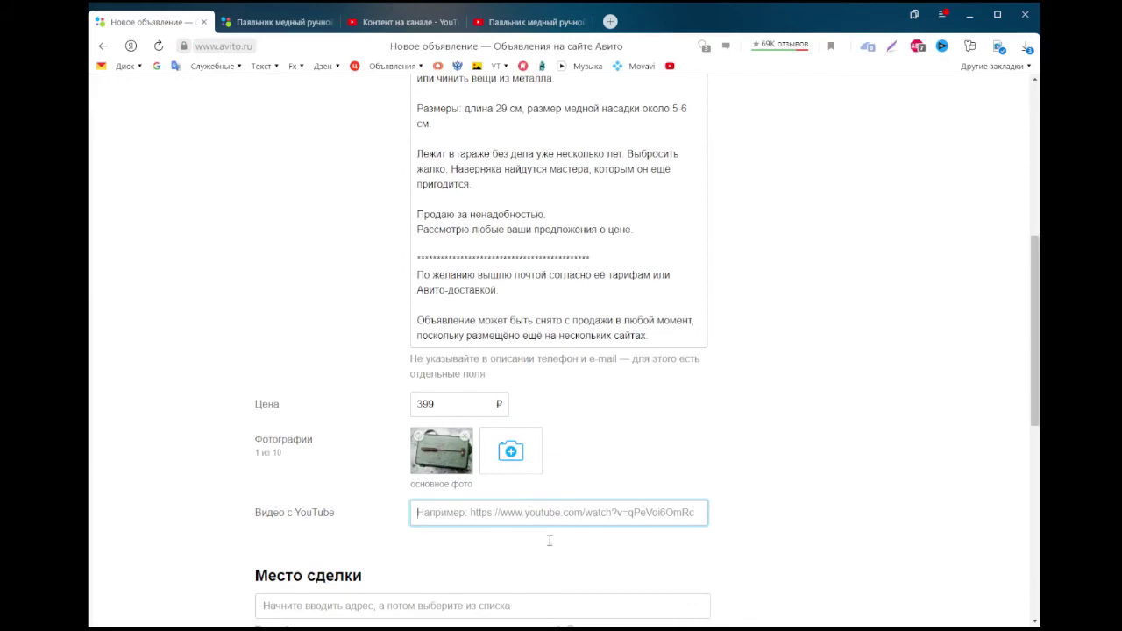
{"action": "type", "text": "https://www.youtube.com/watch?v=mk4oTGLxSdl"}
- Set the deal location by choosing the suggested address
{"action": "scroll", "coordinate": [721, 494], "scroll_direction": "down", "scroll_amount": 2}
{"action": "scroll", "coordinate": [720, 494], "scroll_direction": "down", "scroll_amount": 1}
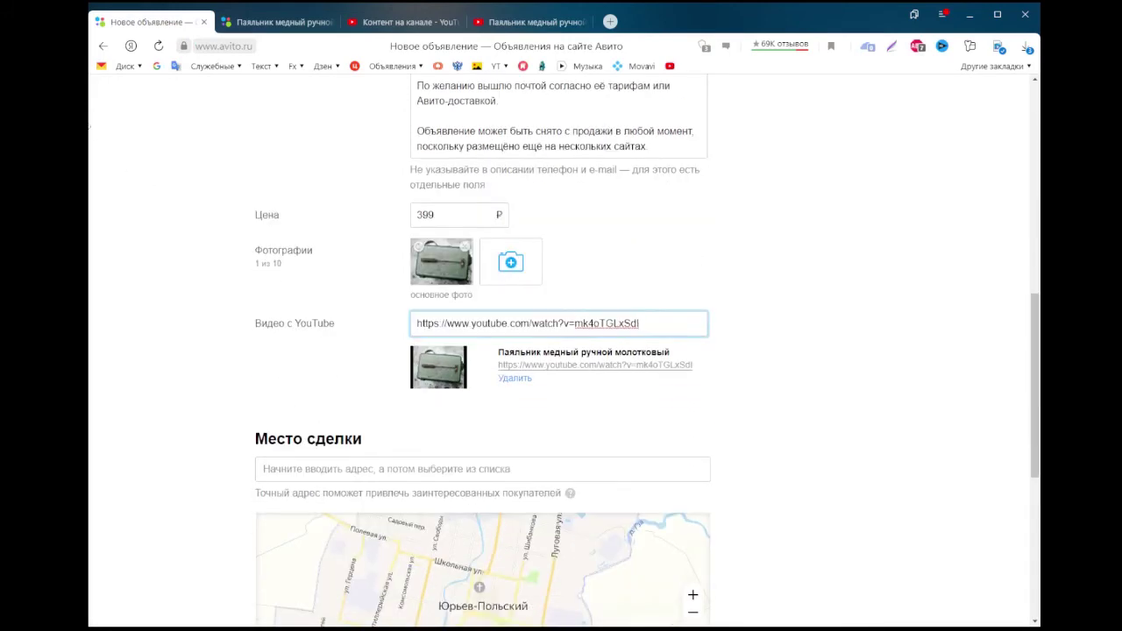
{"action": "scroll", "coordinate": [360, 219], "scroll_direction": "down", "scroll_amount": 4}
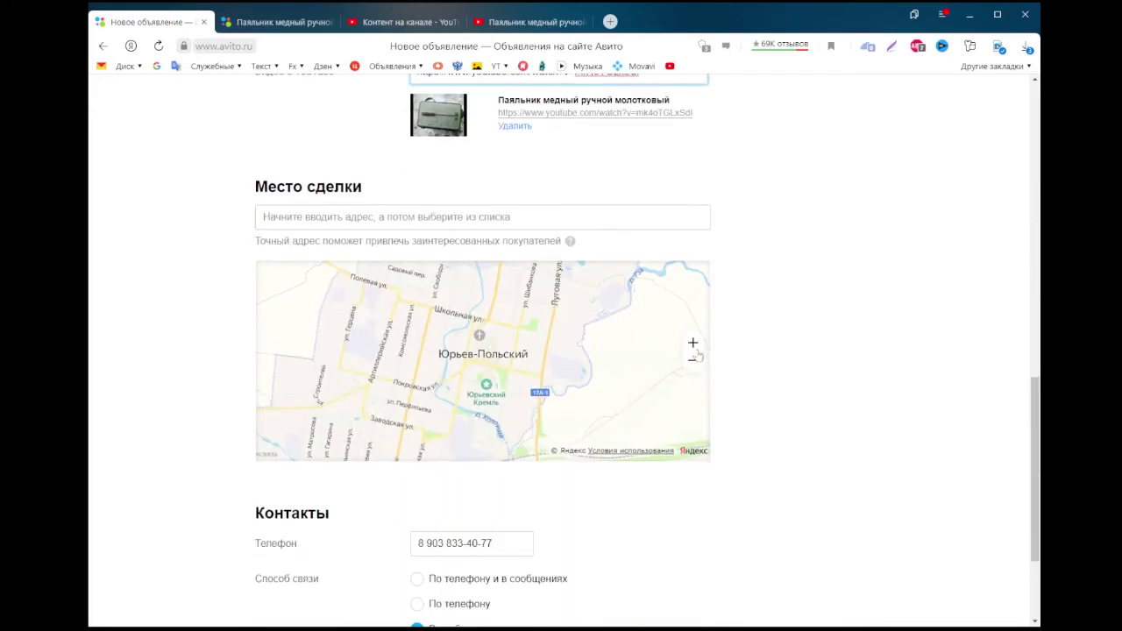
{"action": "left_click", "coordinate": [500, 218]}
{"action": "left_click", "coordinate": [620, 255]}
- Choose «Без услуг продвижения» for the listing's promotion
{"action": "scroll", "coordinate": [785, 240], "scroll_direction": "down", "scroll_amount": 4}
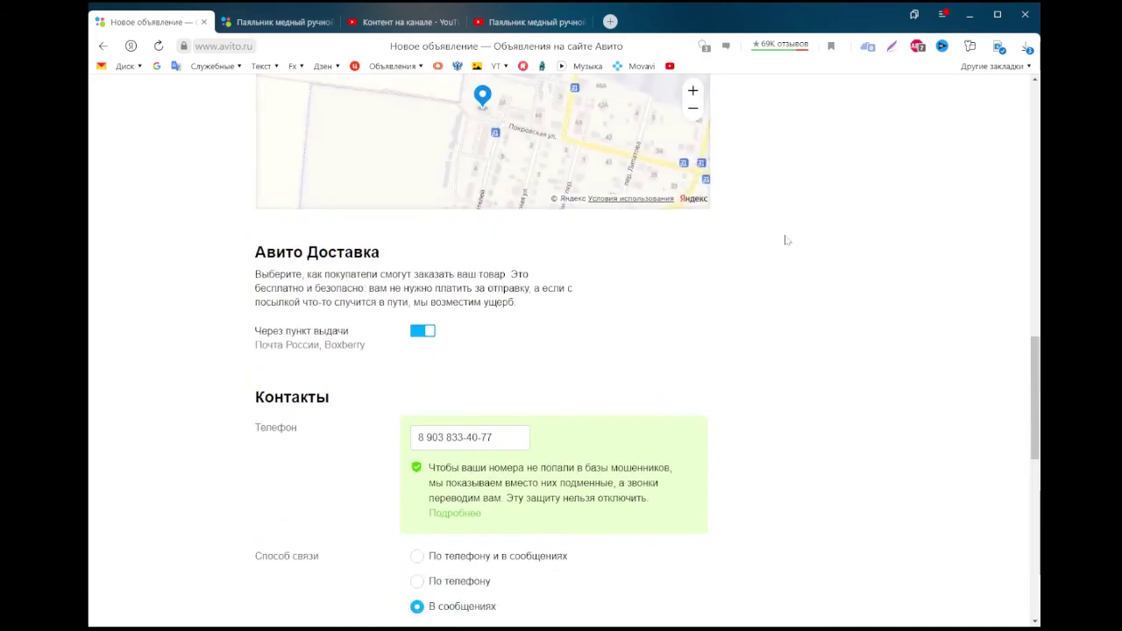
{"action": "scroll", "coordinate": [672, 271], "scroll_direction": "down", "scroll_amount": 10}
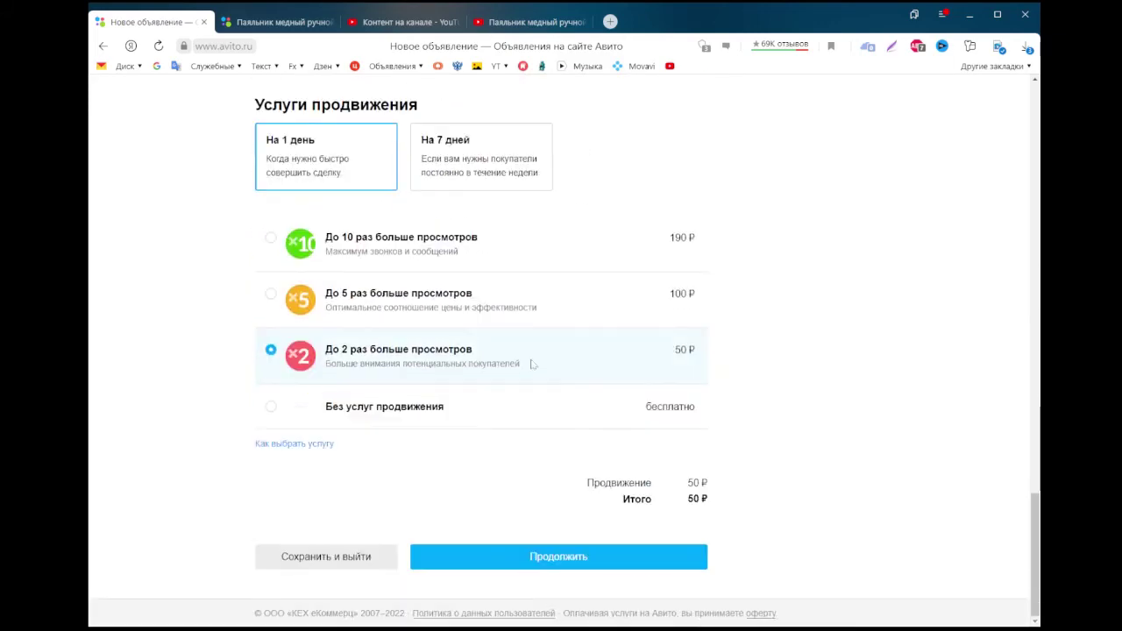
{"action": "left_click", "coordinate": [269, 409]}
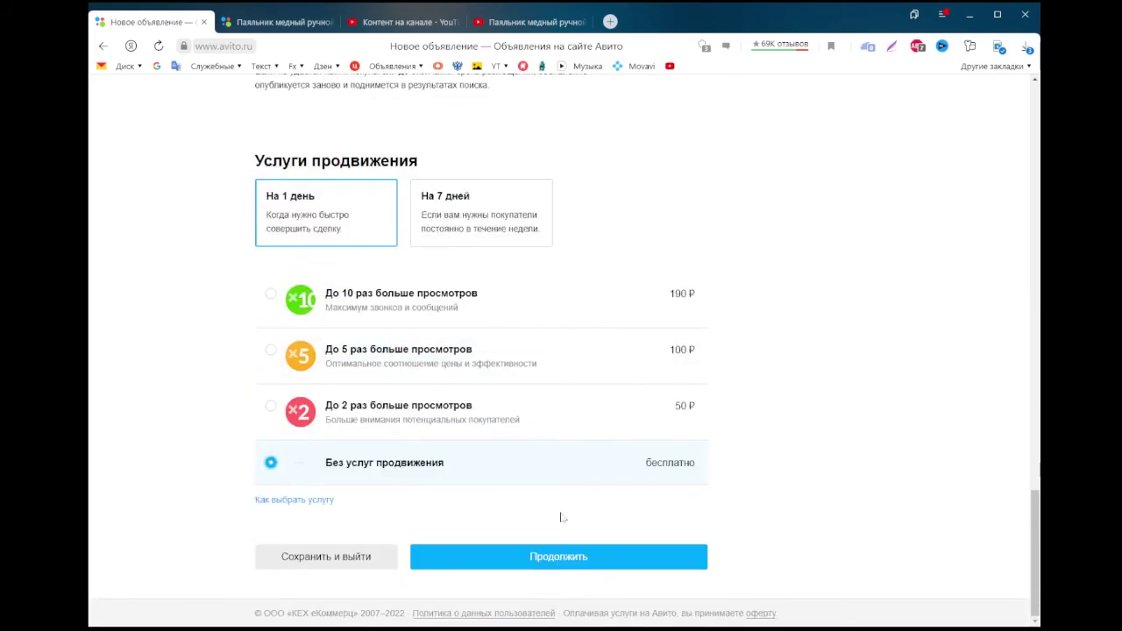
- Change the listing's category to «Хобби и отдых» with the suggested subcategory «Коллекционирование», «Другое»
{"action": "scroll", "coordinate": [561, 517], "scroll_direction": "up", "scroll_amount": 20}
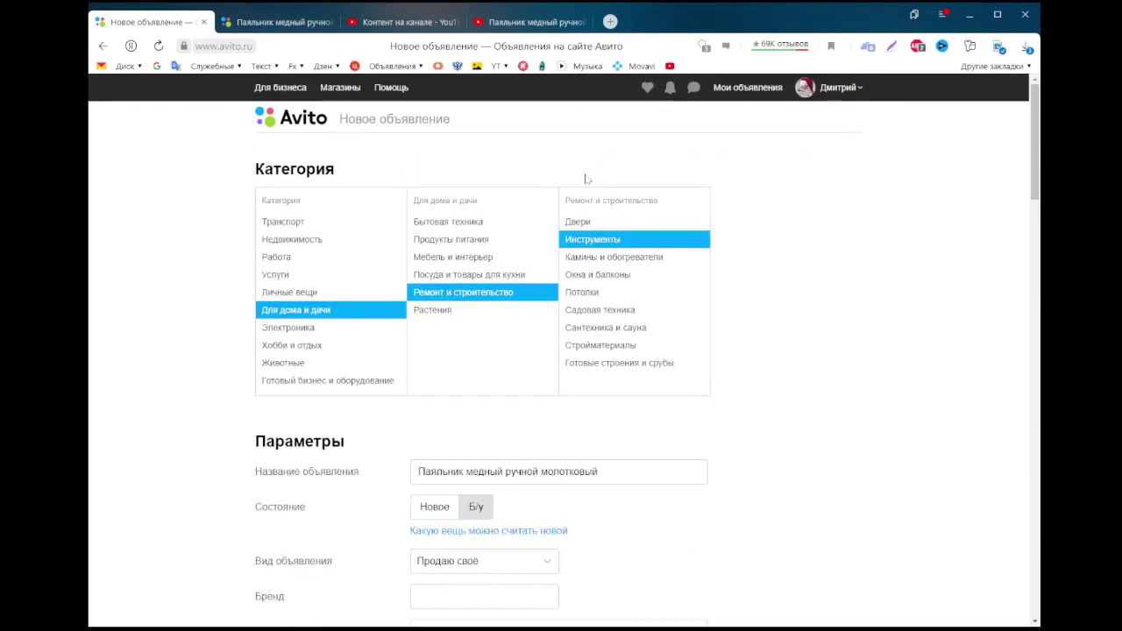
{"action": "left_click", "coordinate": [329, 345]}
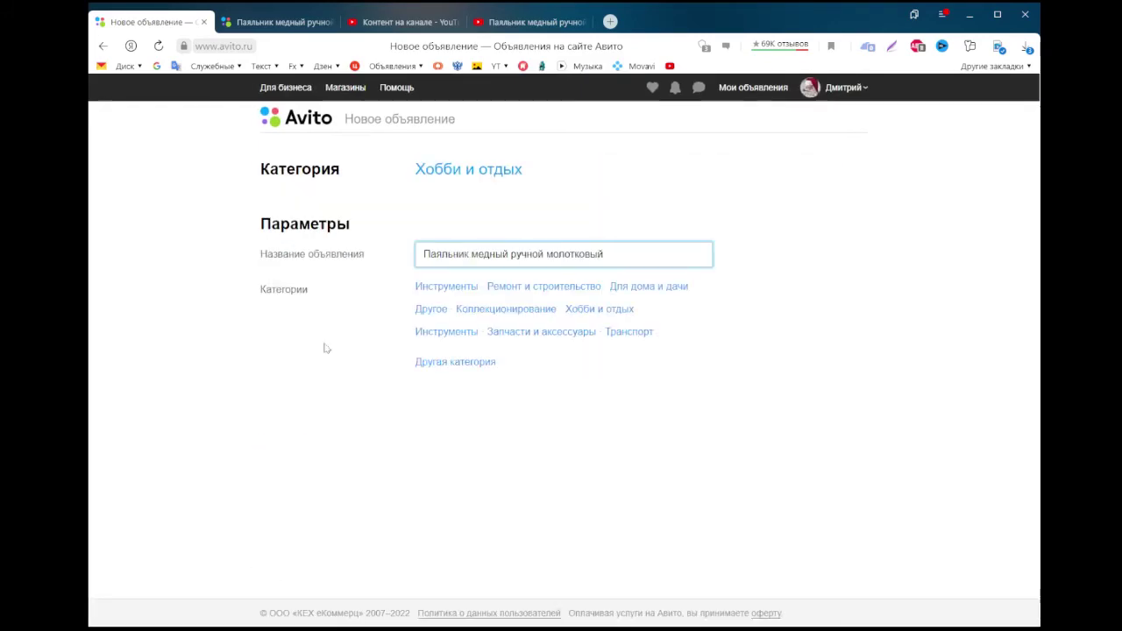
{"action": "left_click", "coordinate": [503, 313]}
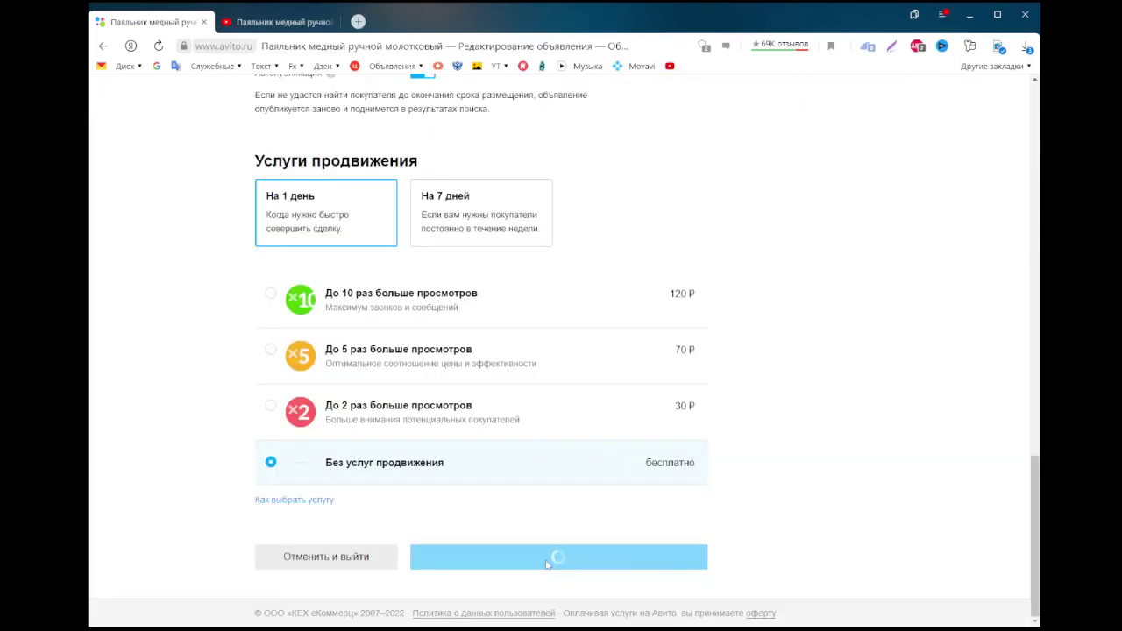
- Continue without the XL and colour-highlight options, save the edited listing «Паяльник медный ручной молотковый СССР» and open it
{"action": "left_click", "coordinate": [551, 556]}
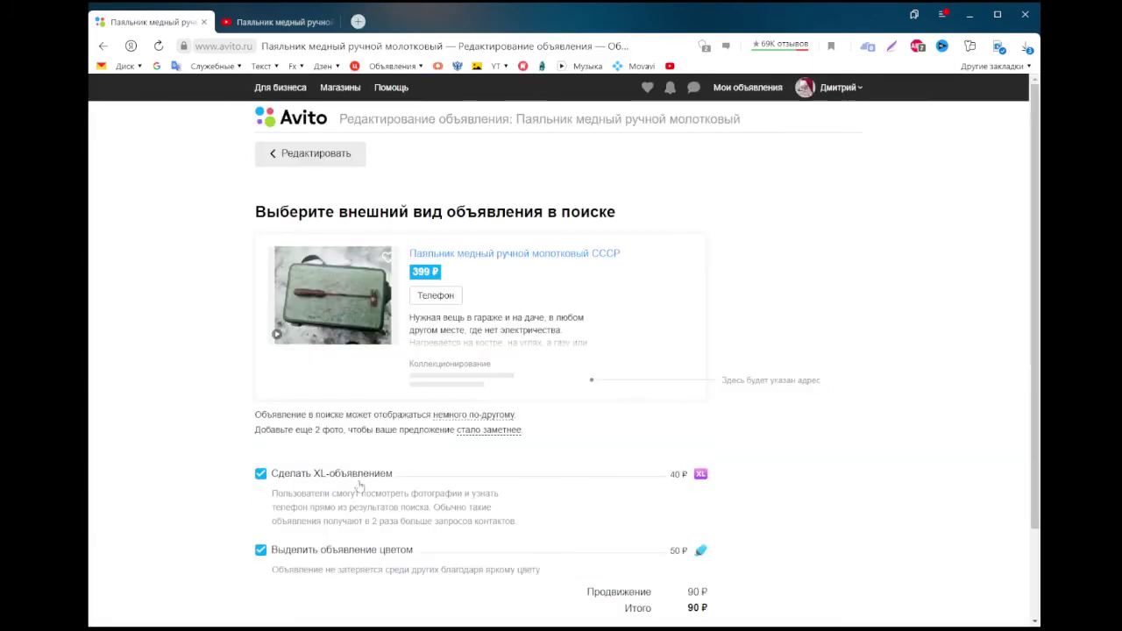
{"action": "left_click", "coordinate": [359, 475]}
{"action": "left_click", "coordinate": [377, 483]}
{"action": "left_click", "coordinate": [553, 572]}
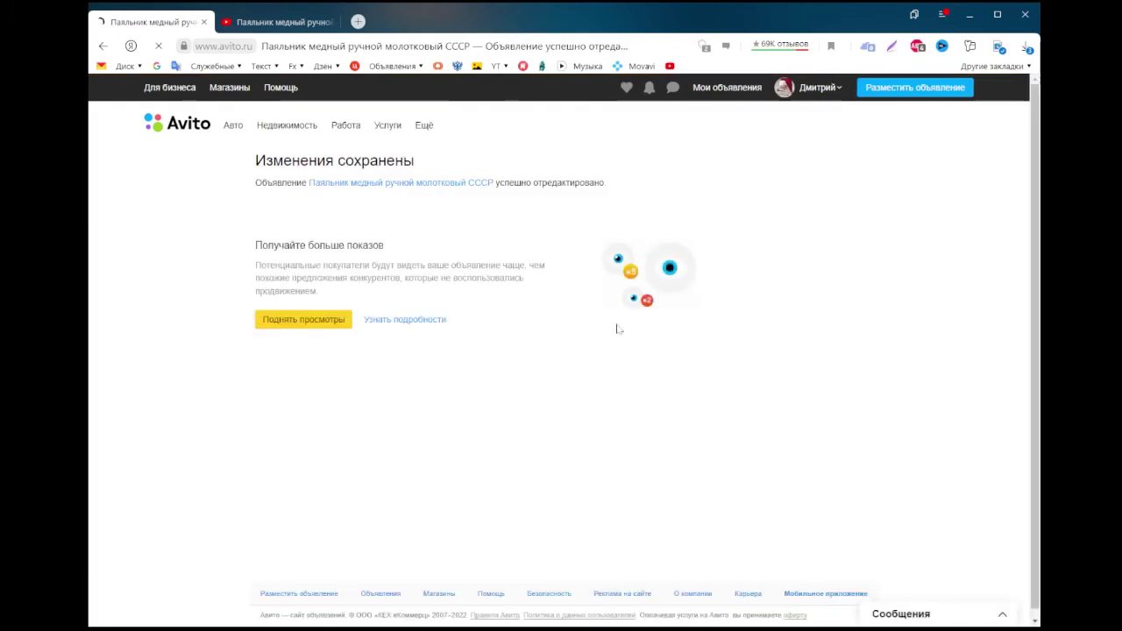
{"action": "left_click", "coordinate": [359, 188]}
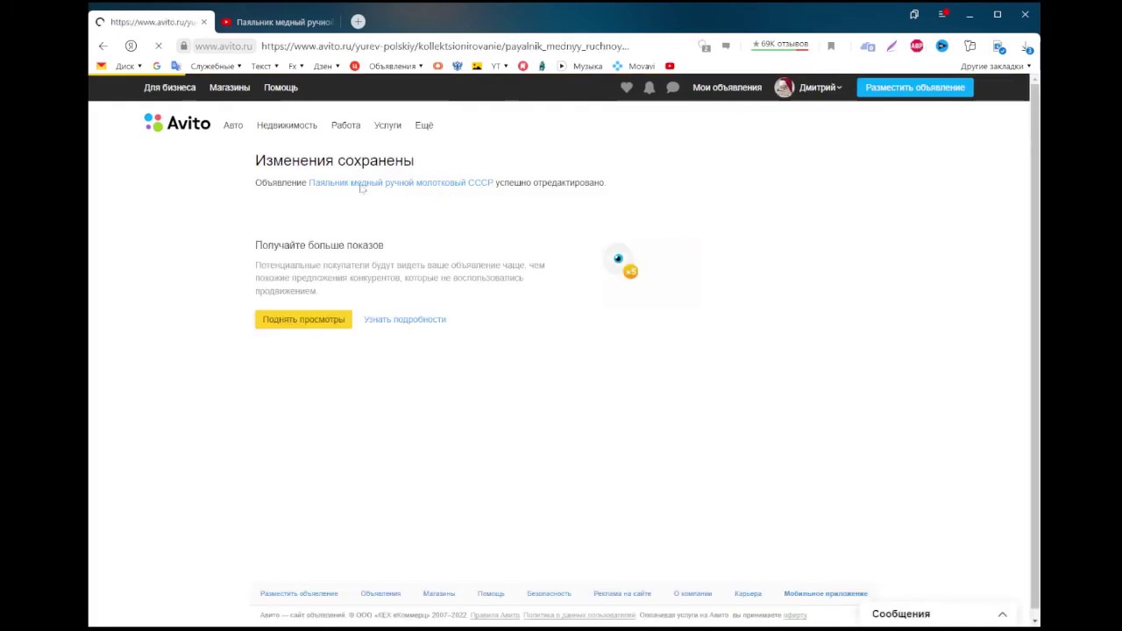